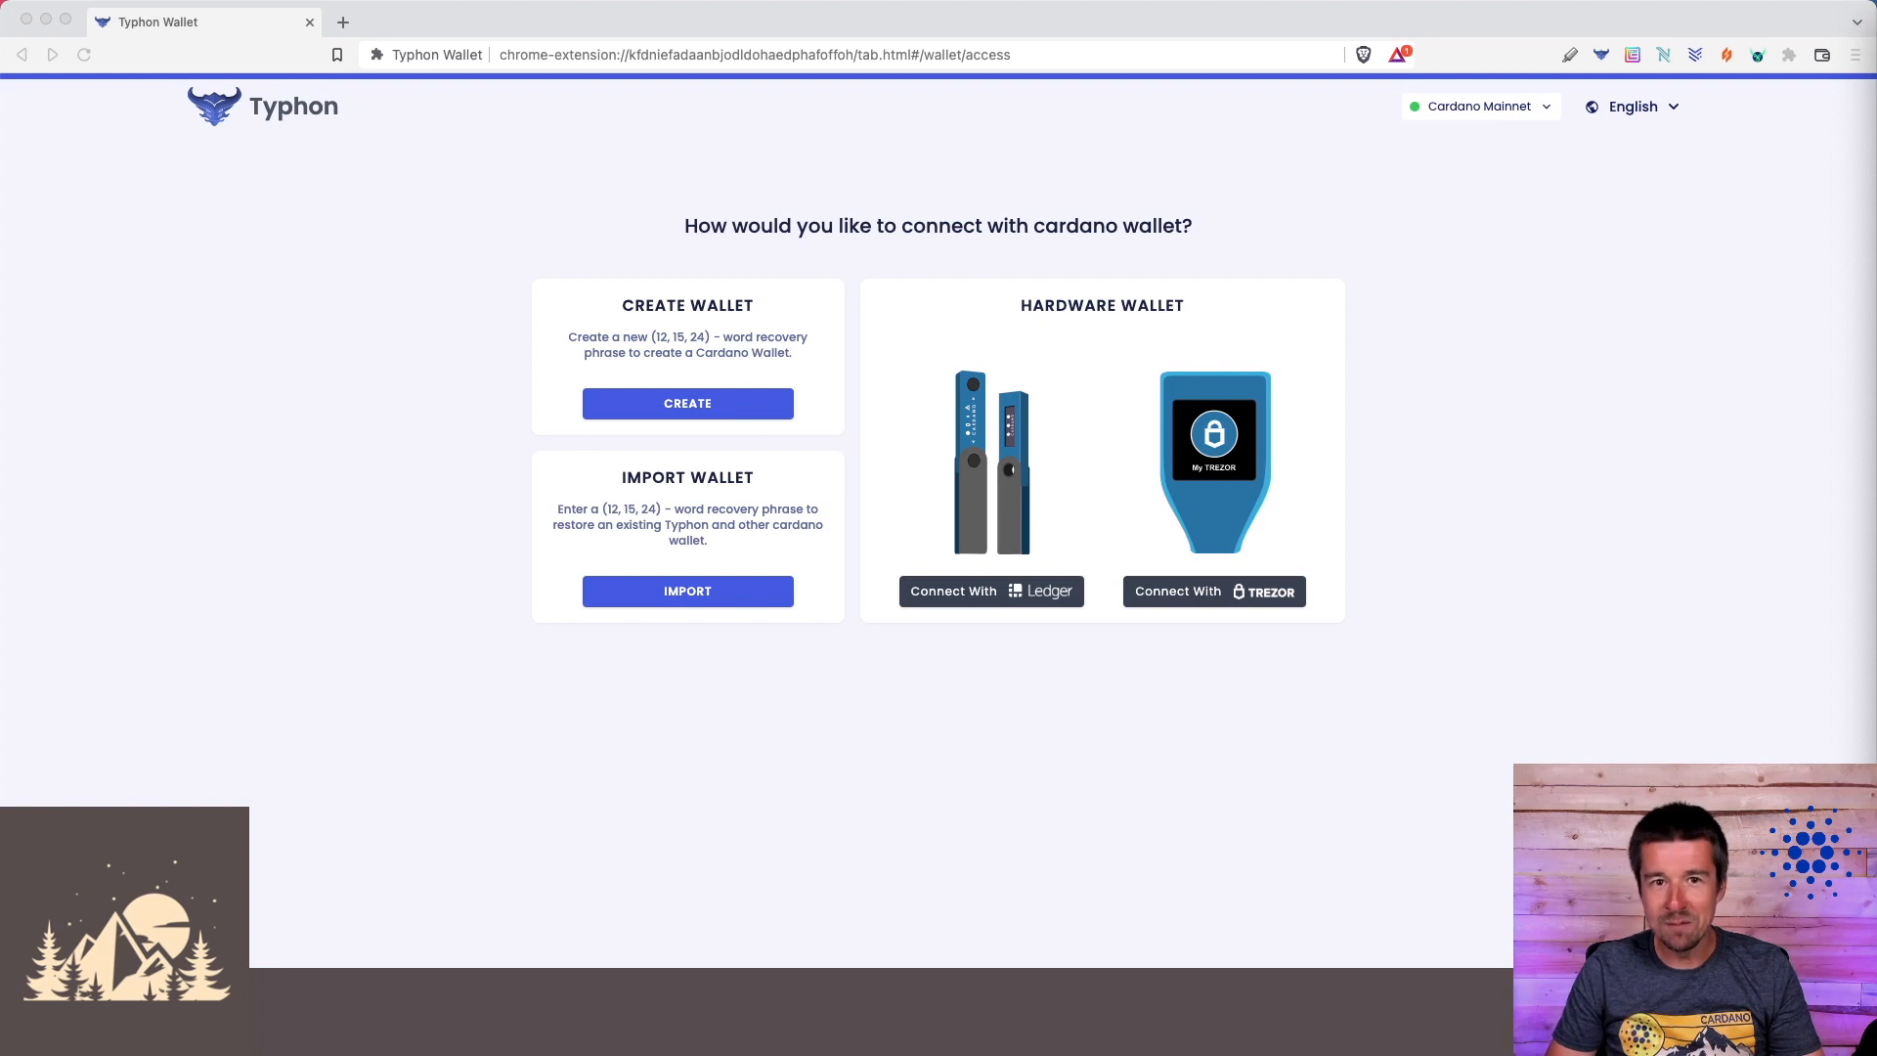
left_click(1587, 255)
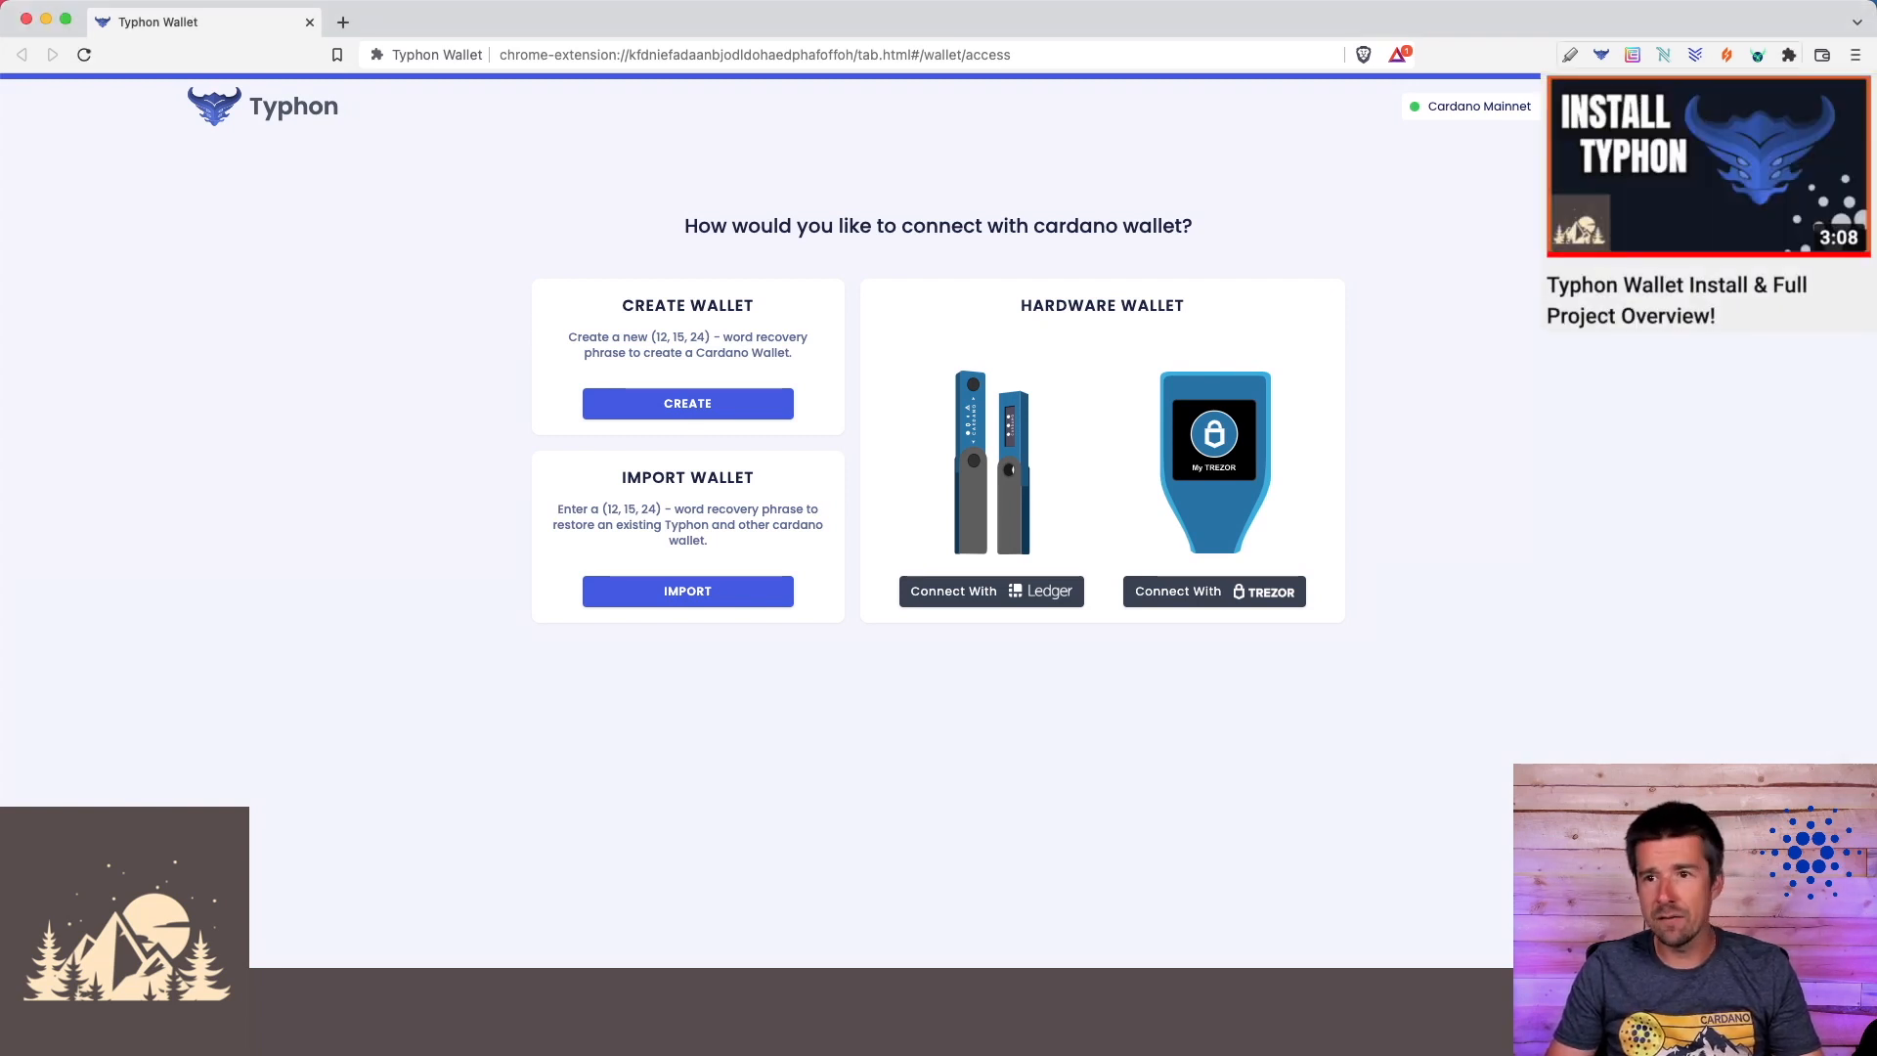
left_click(1599, 57)
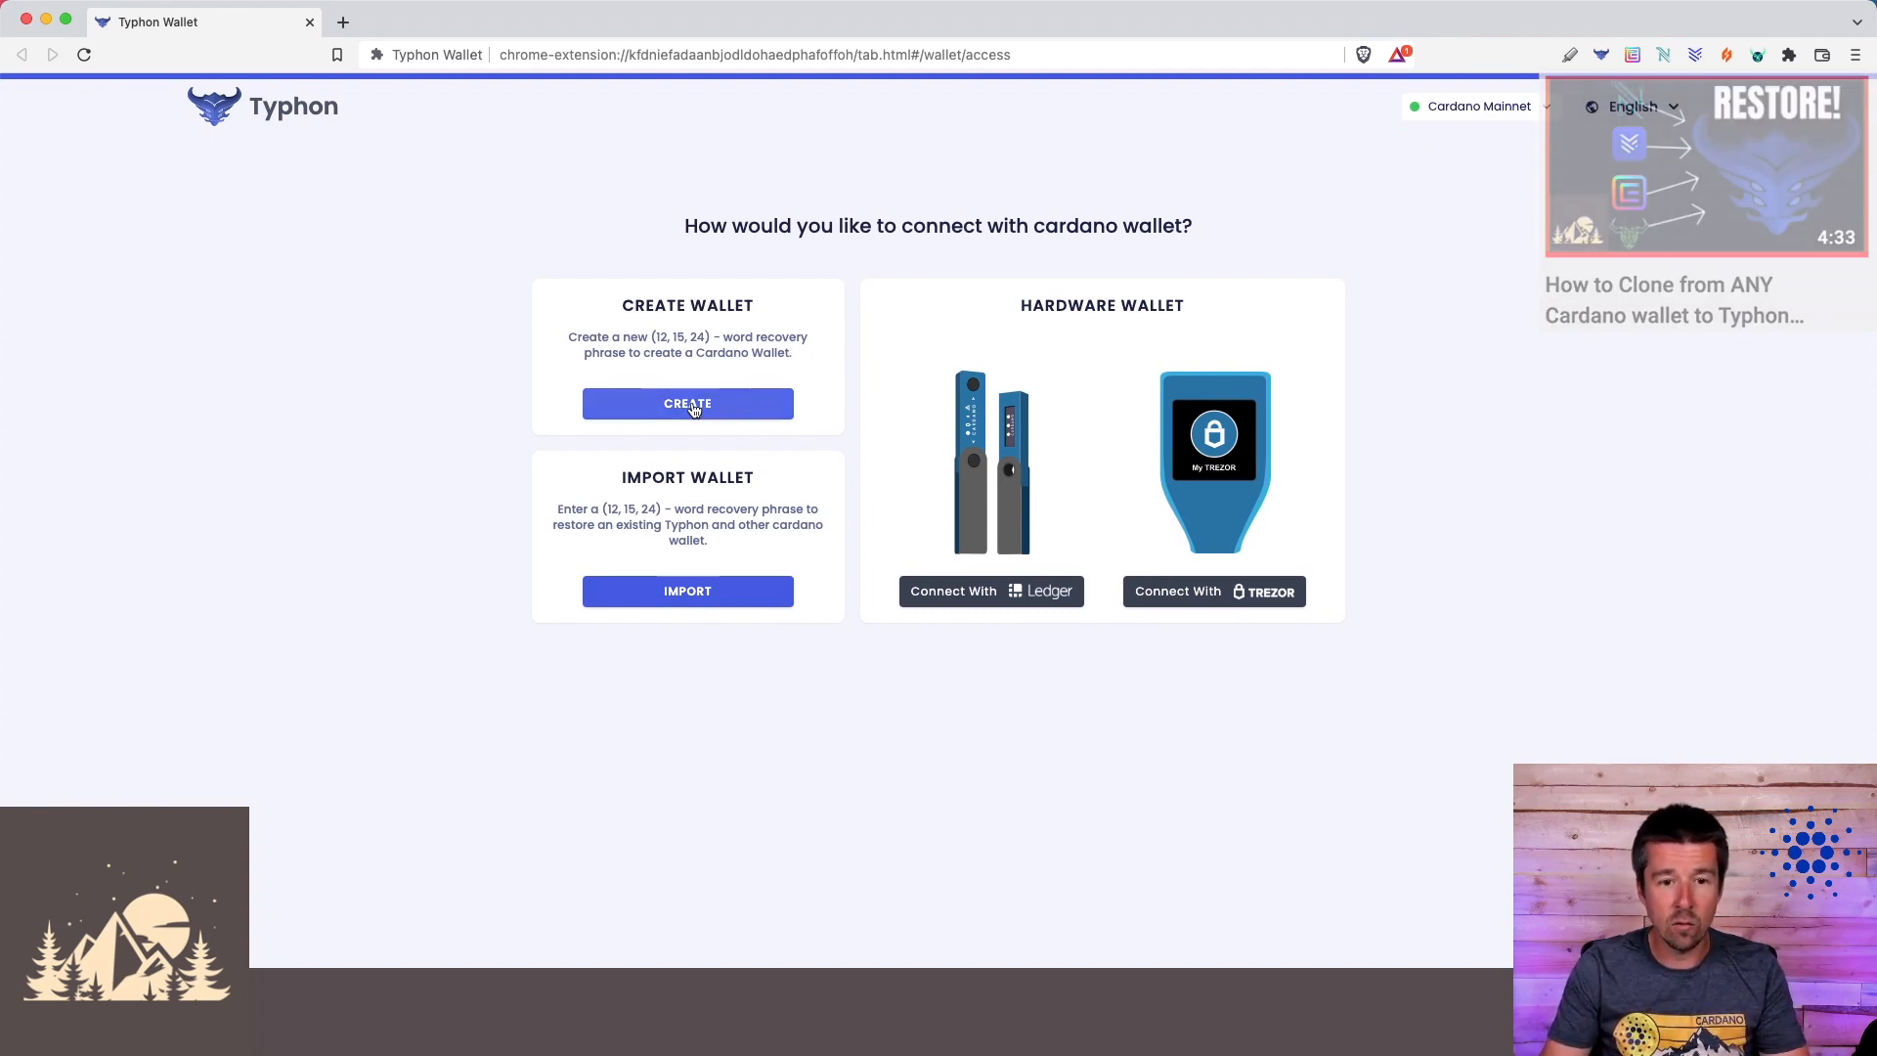
Step: Start creating a new wallet and name it "Woodland Pools Typhon SW Wallet"
left_click(688, 403)
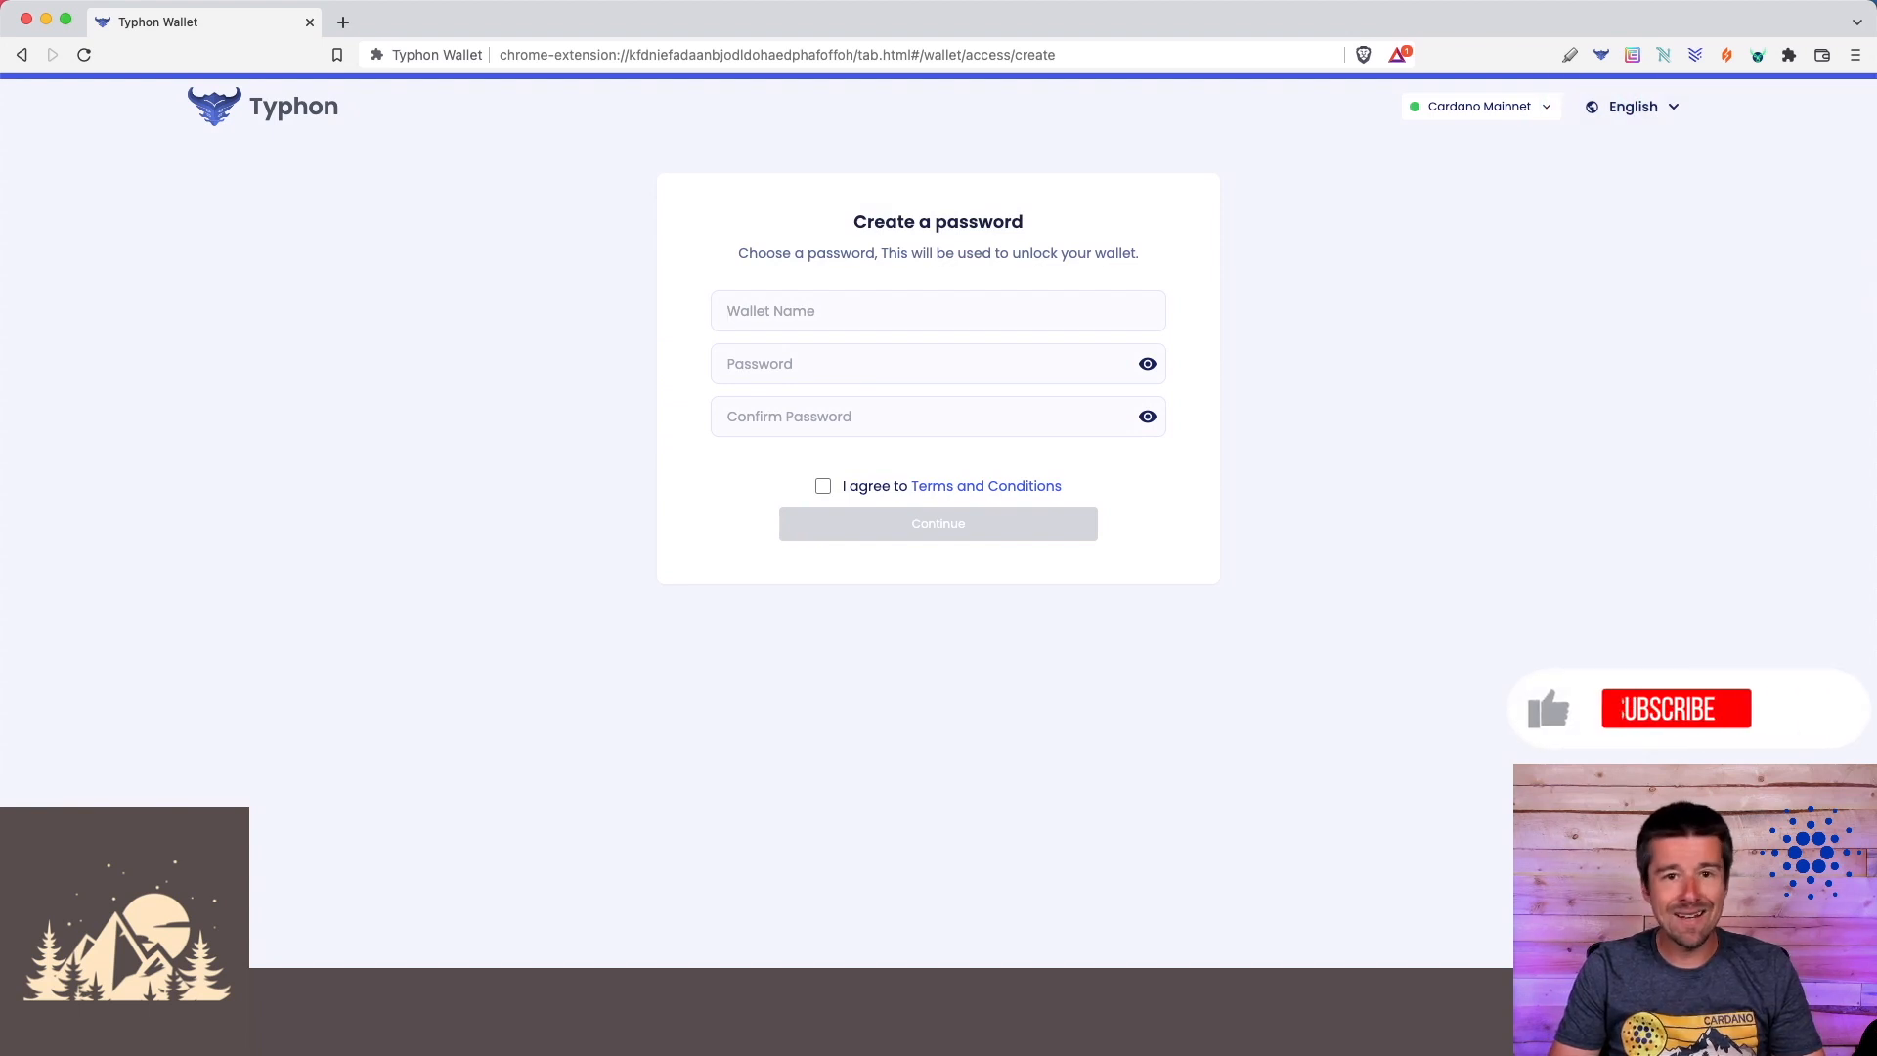
type("Woodland P")
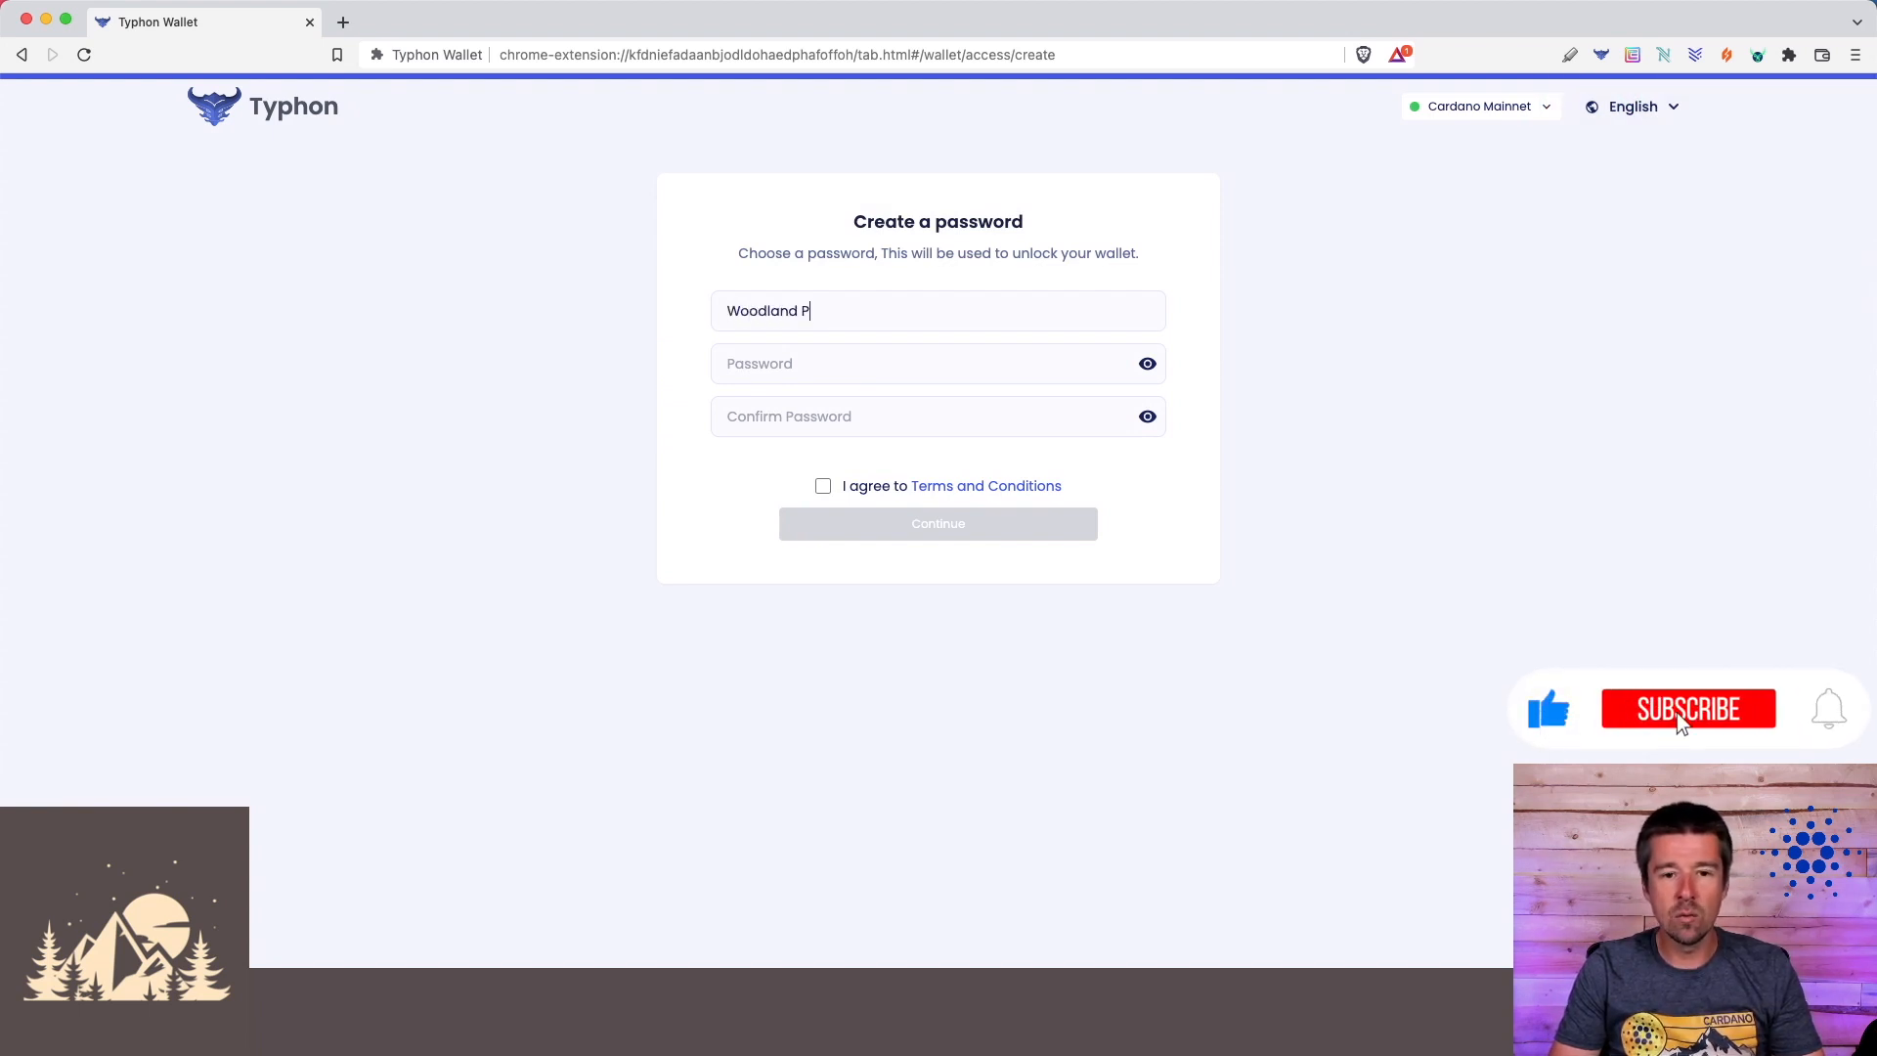
type("ools Typhon SW ")
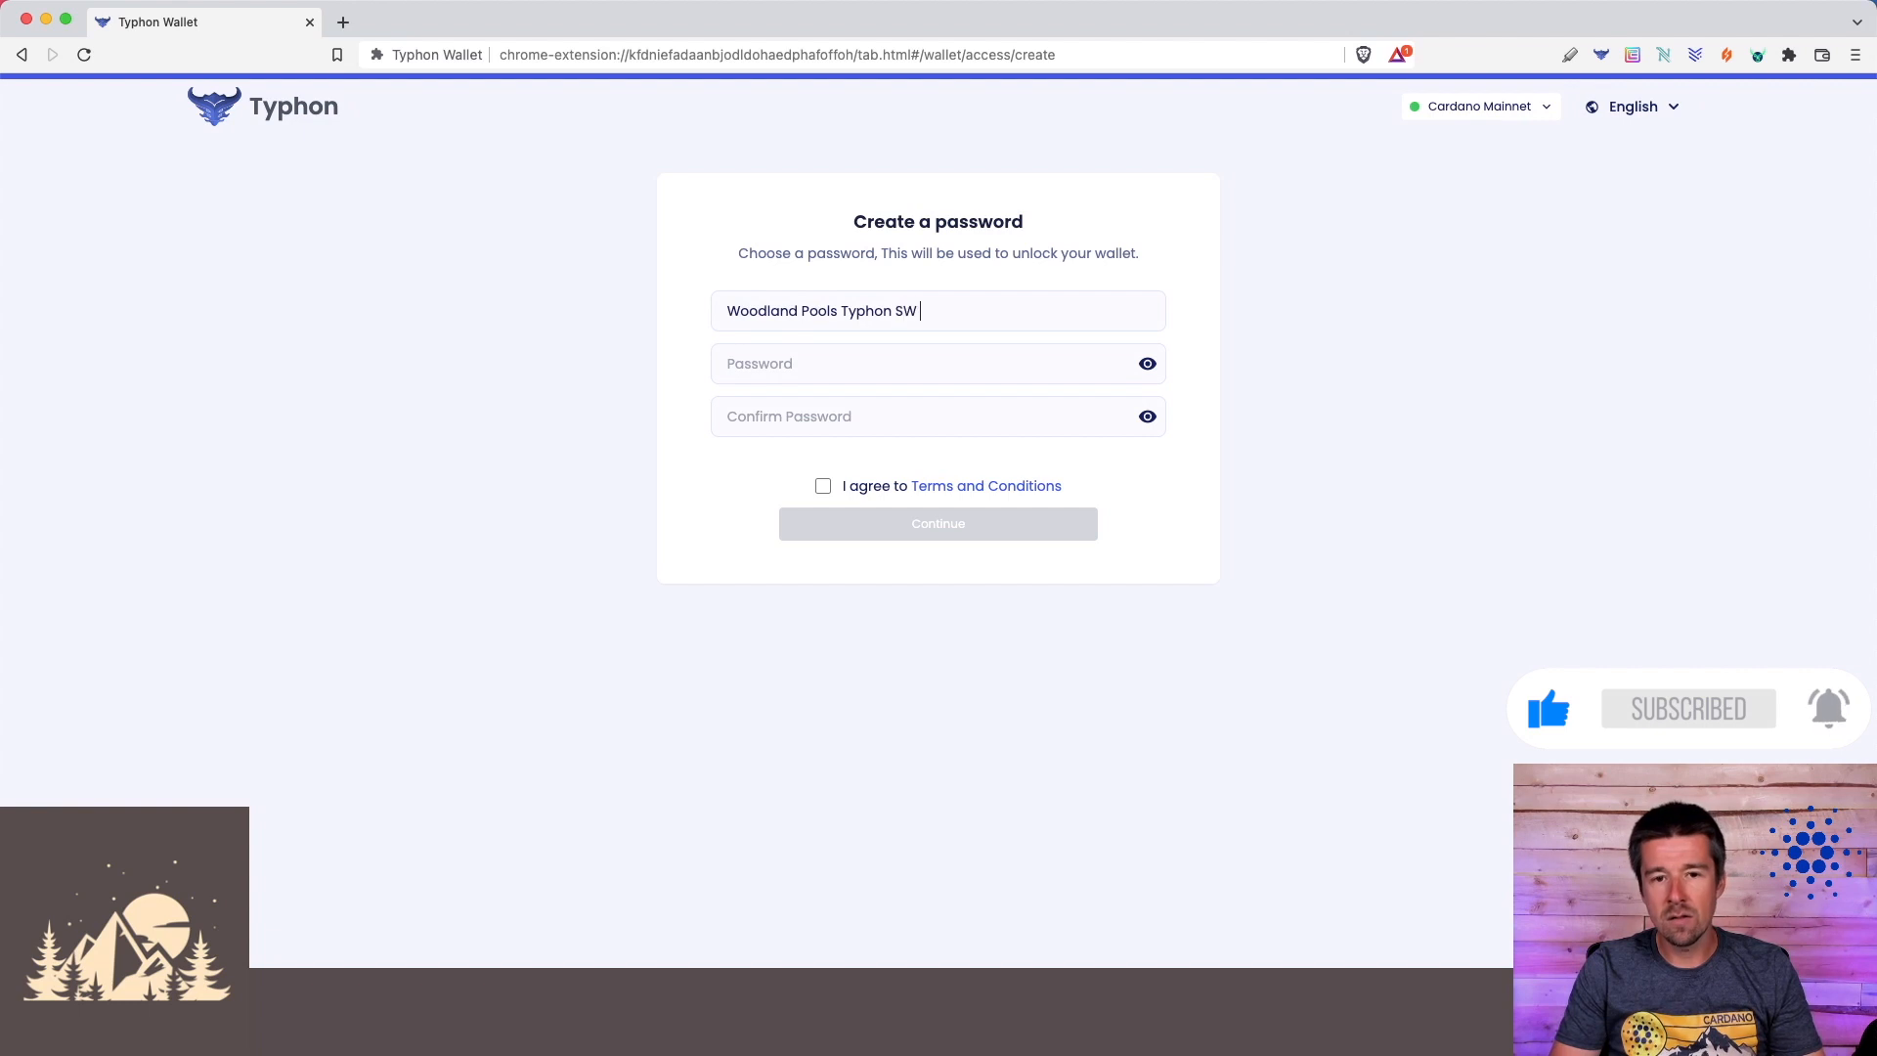
type("Wallet")
Step: Enter and confirm the wallet password, then agree to the Terms and Conditions and continue
left_click(870, 363)
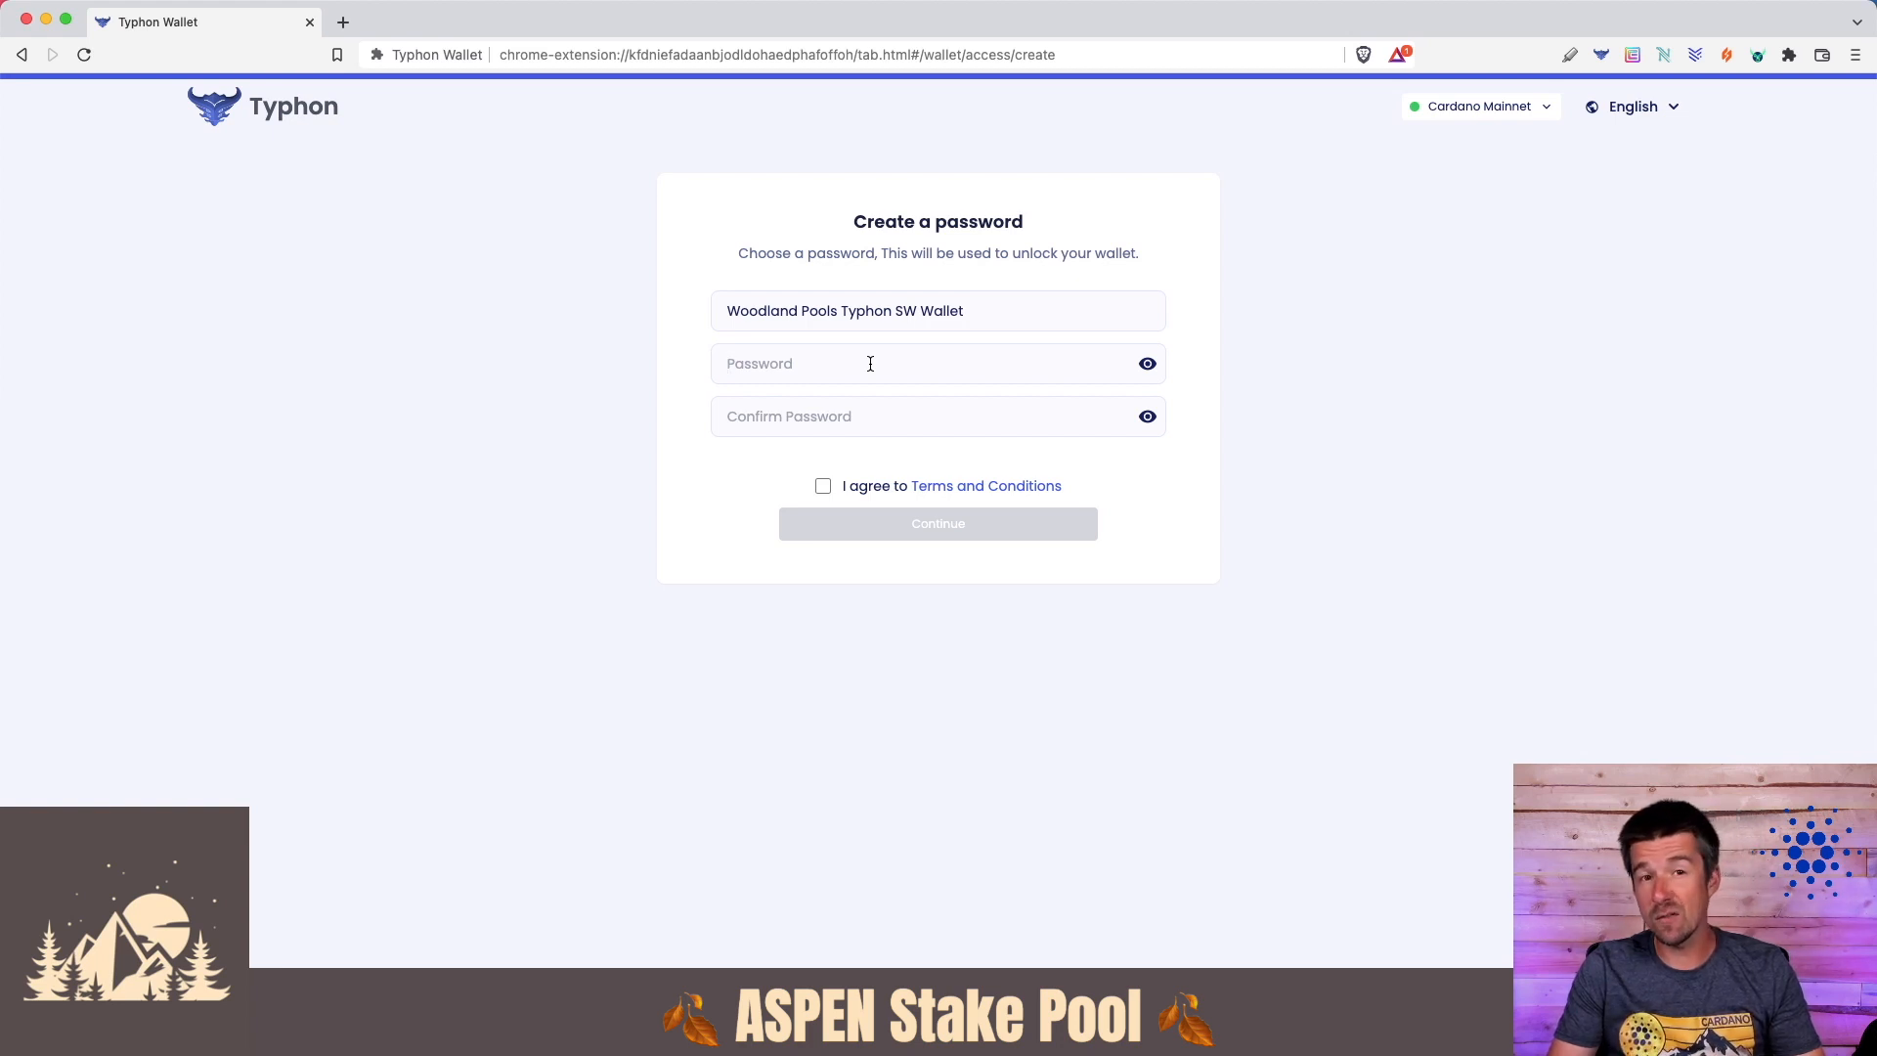
left_click(868, 364)
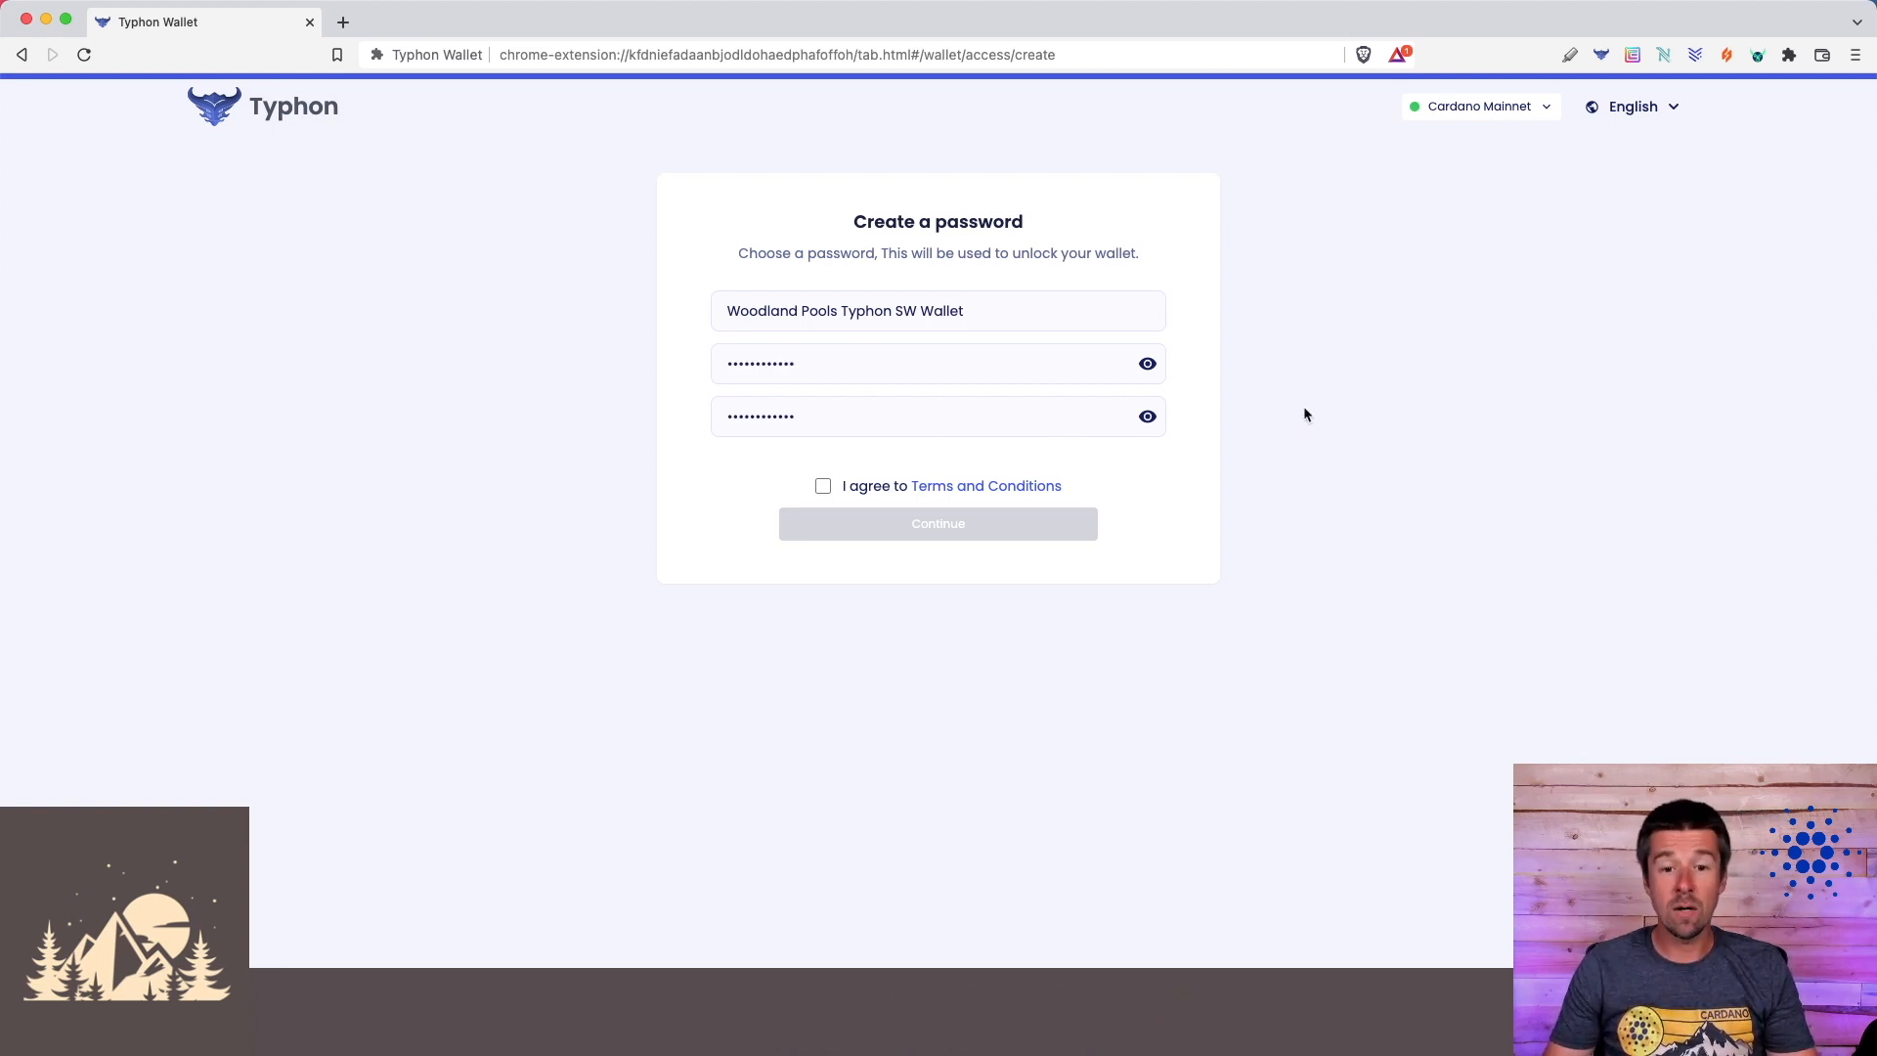
left_click(824, 487)
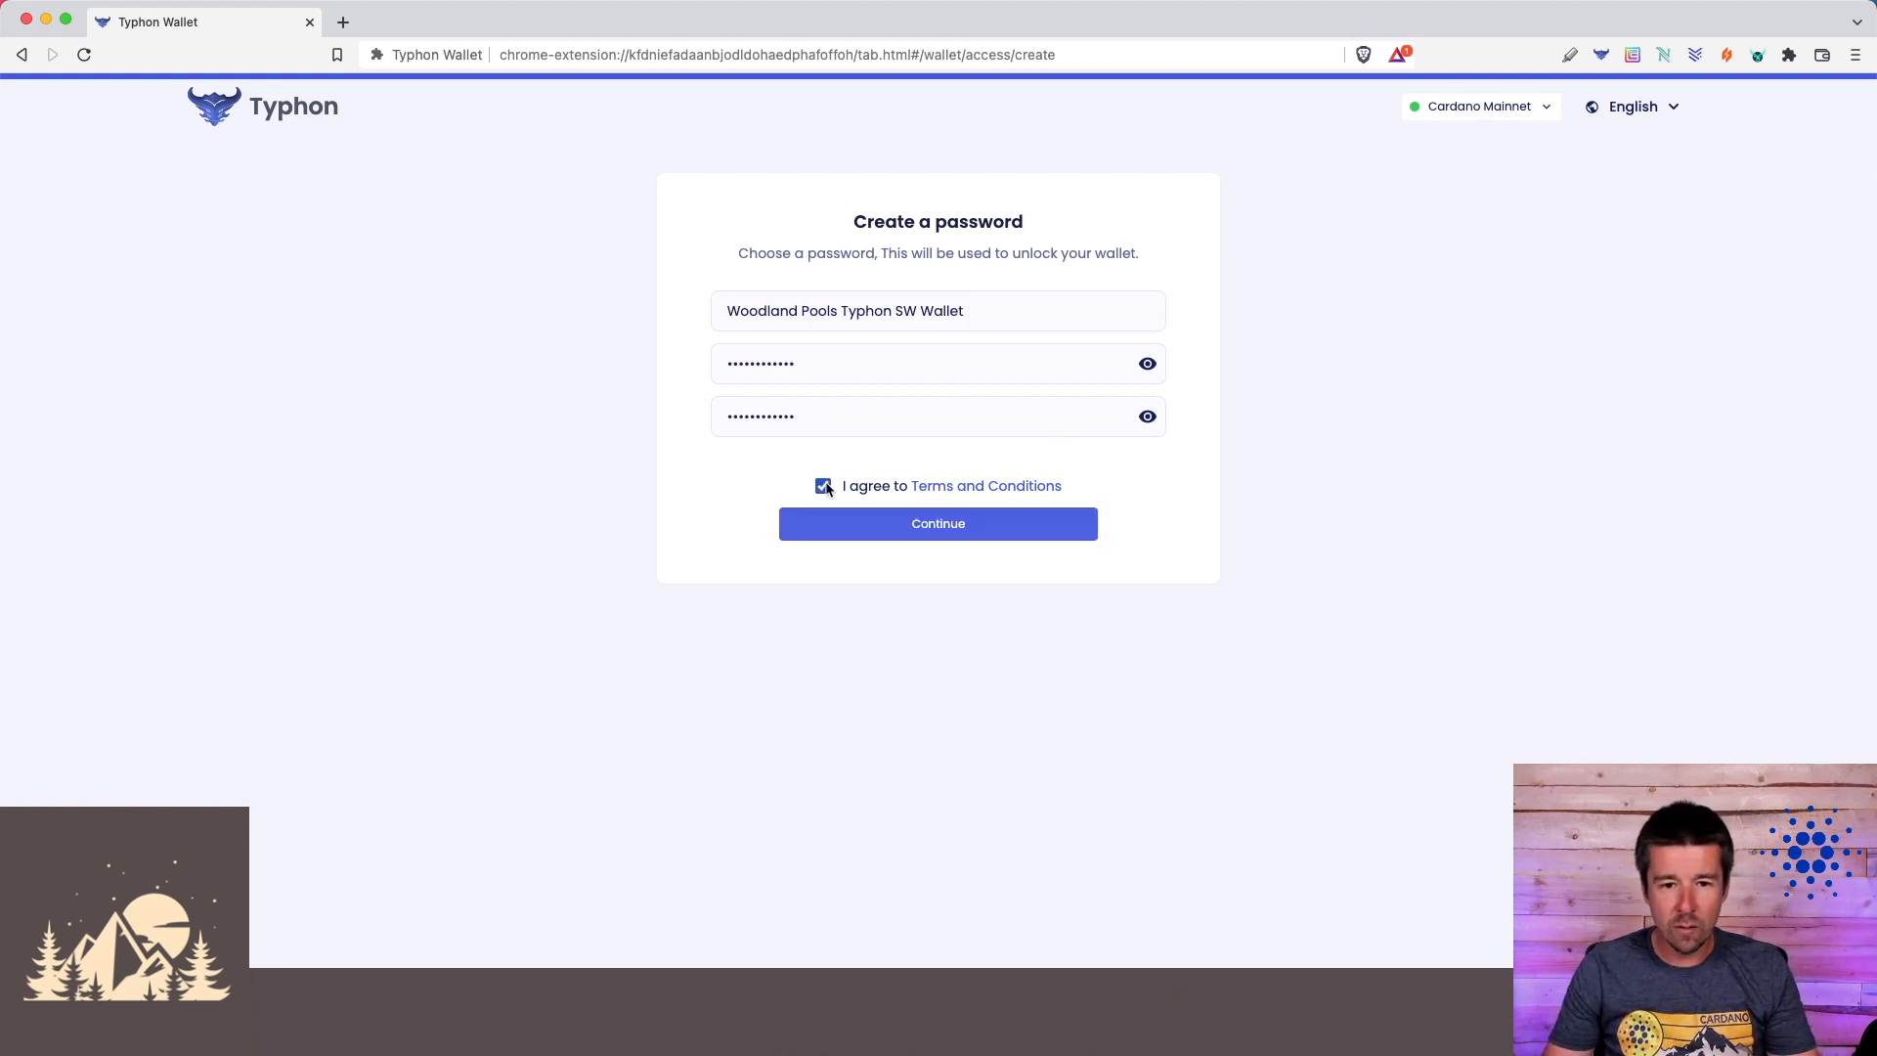
left_click(962, 534)
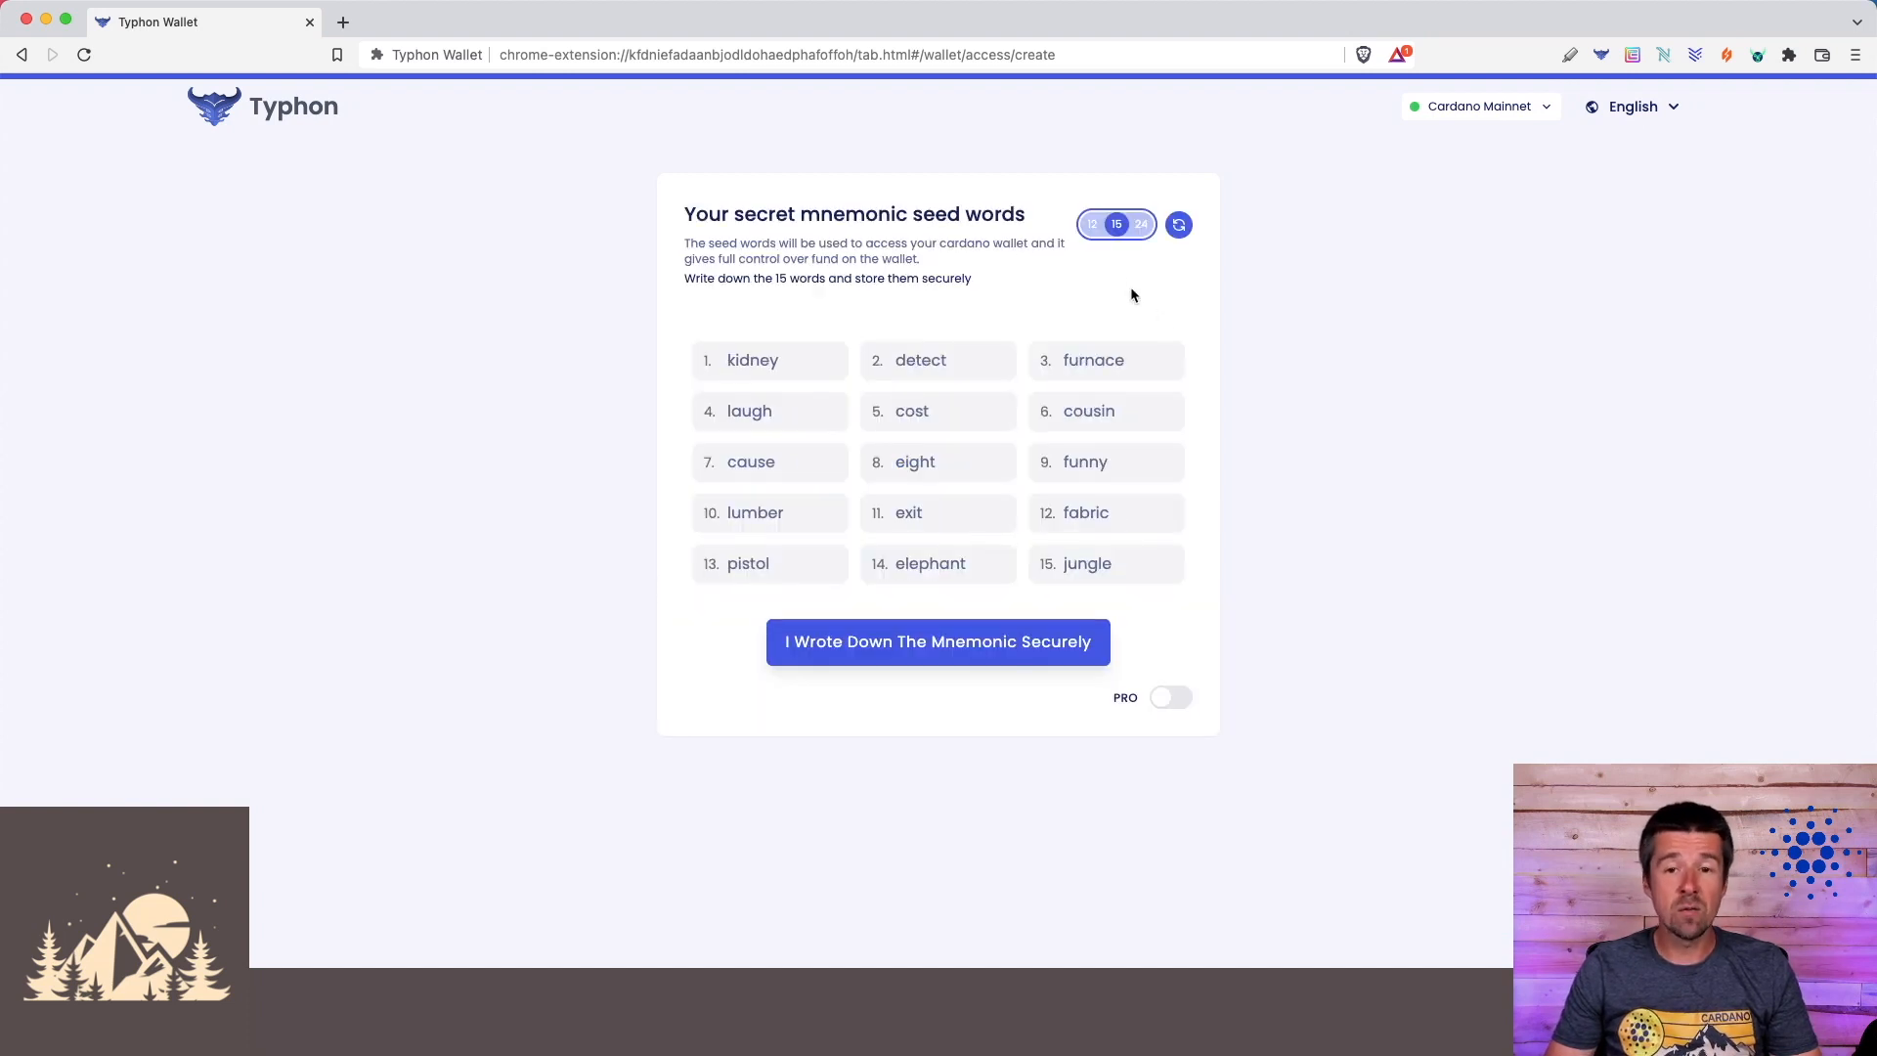
Step: Generate a 24-word mnemonic seed phrase and confirm that it has been written down securely
left_click(1092, 226)
left_click(1117, 225)
left_click(1141, 225)
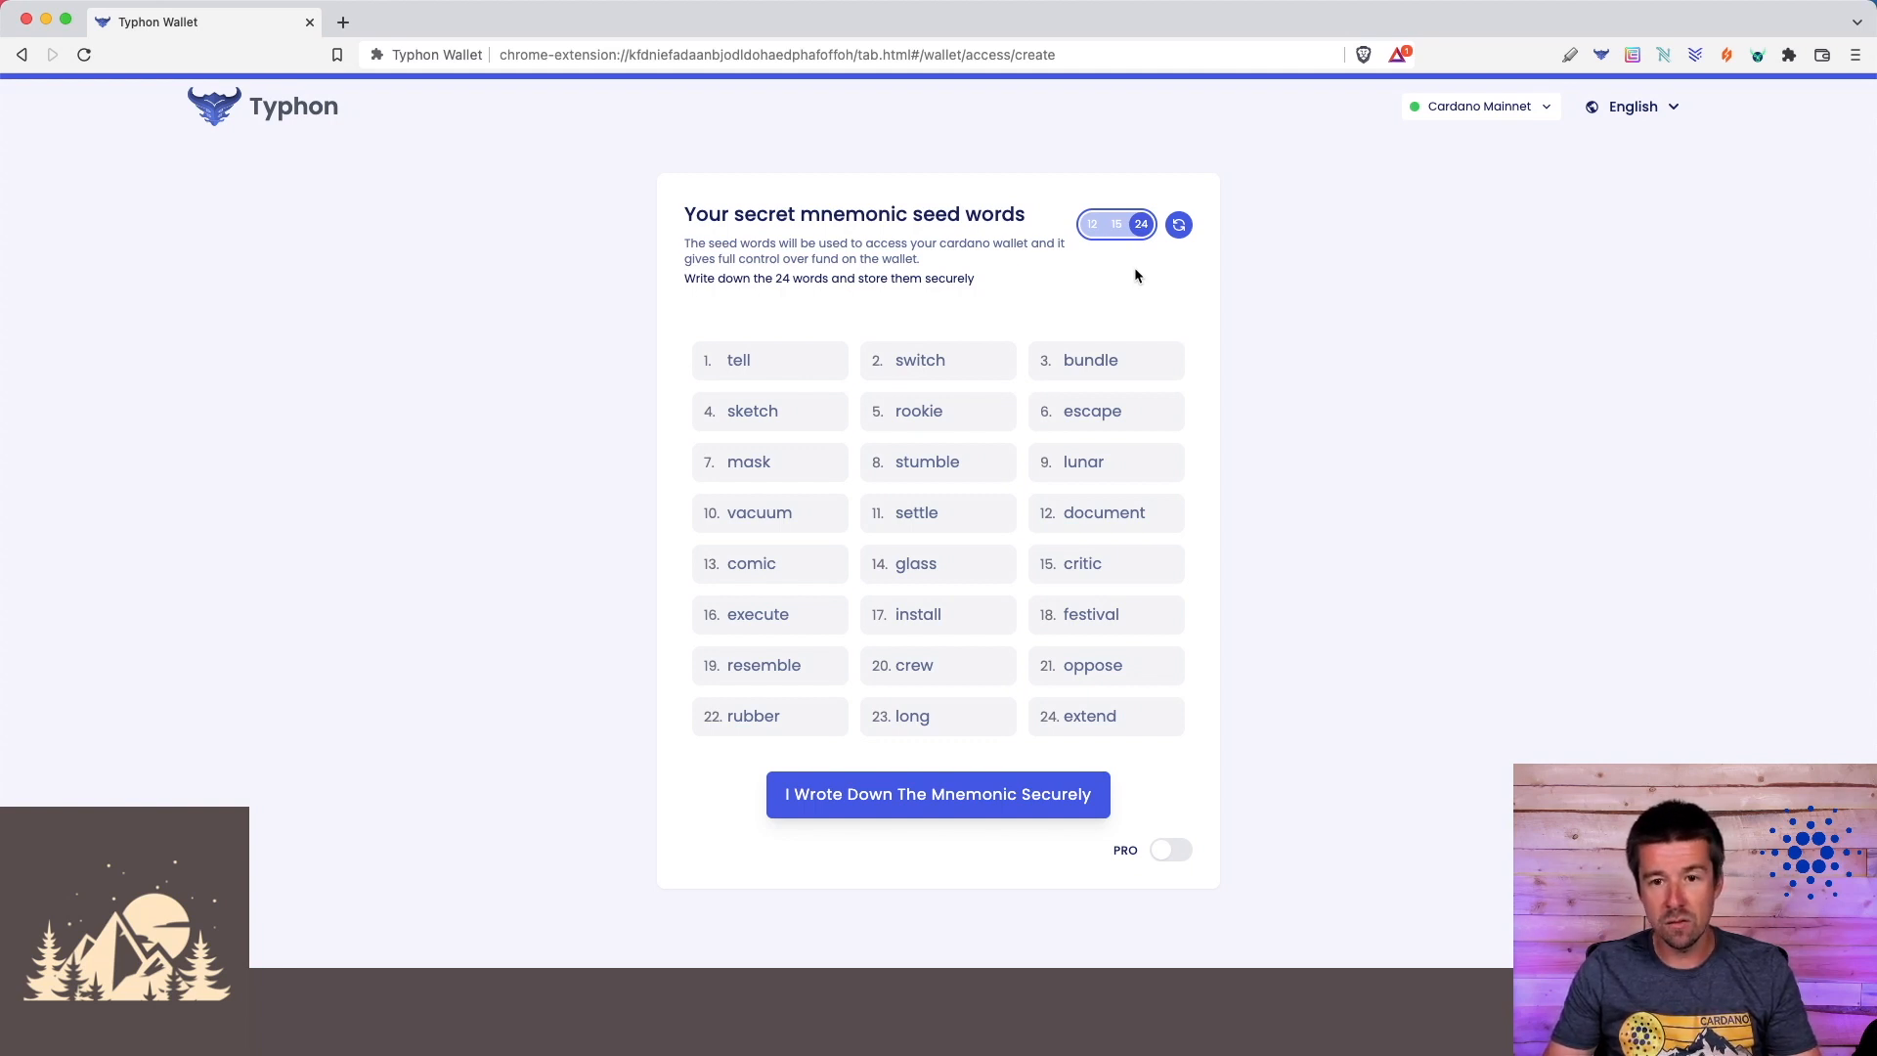
left_click(1120, 230)
left_click(1138, 230)
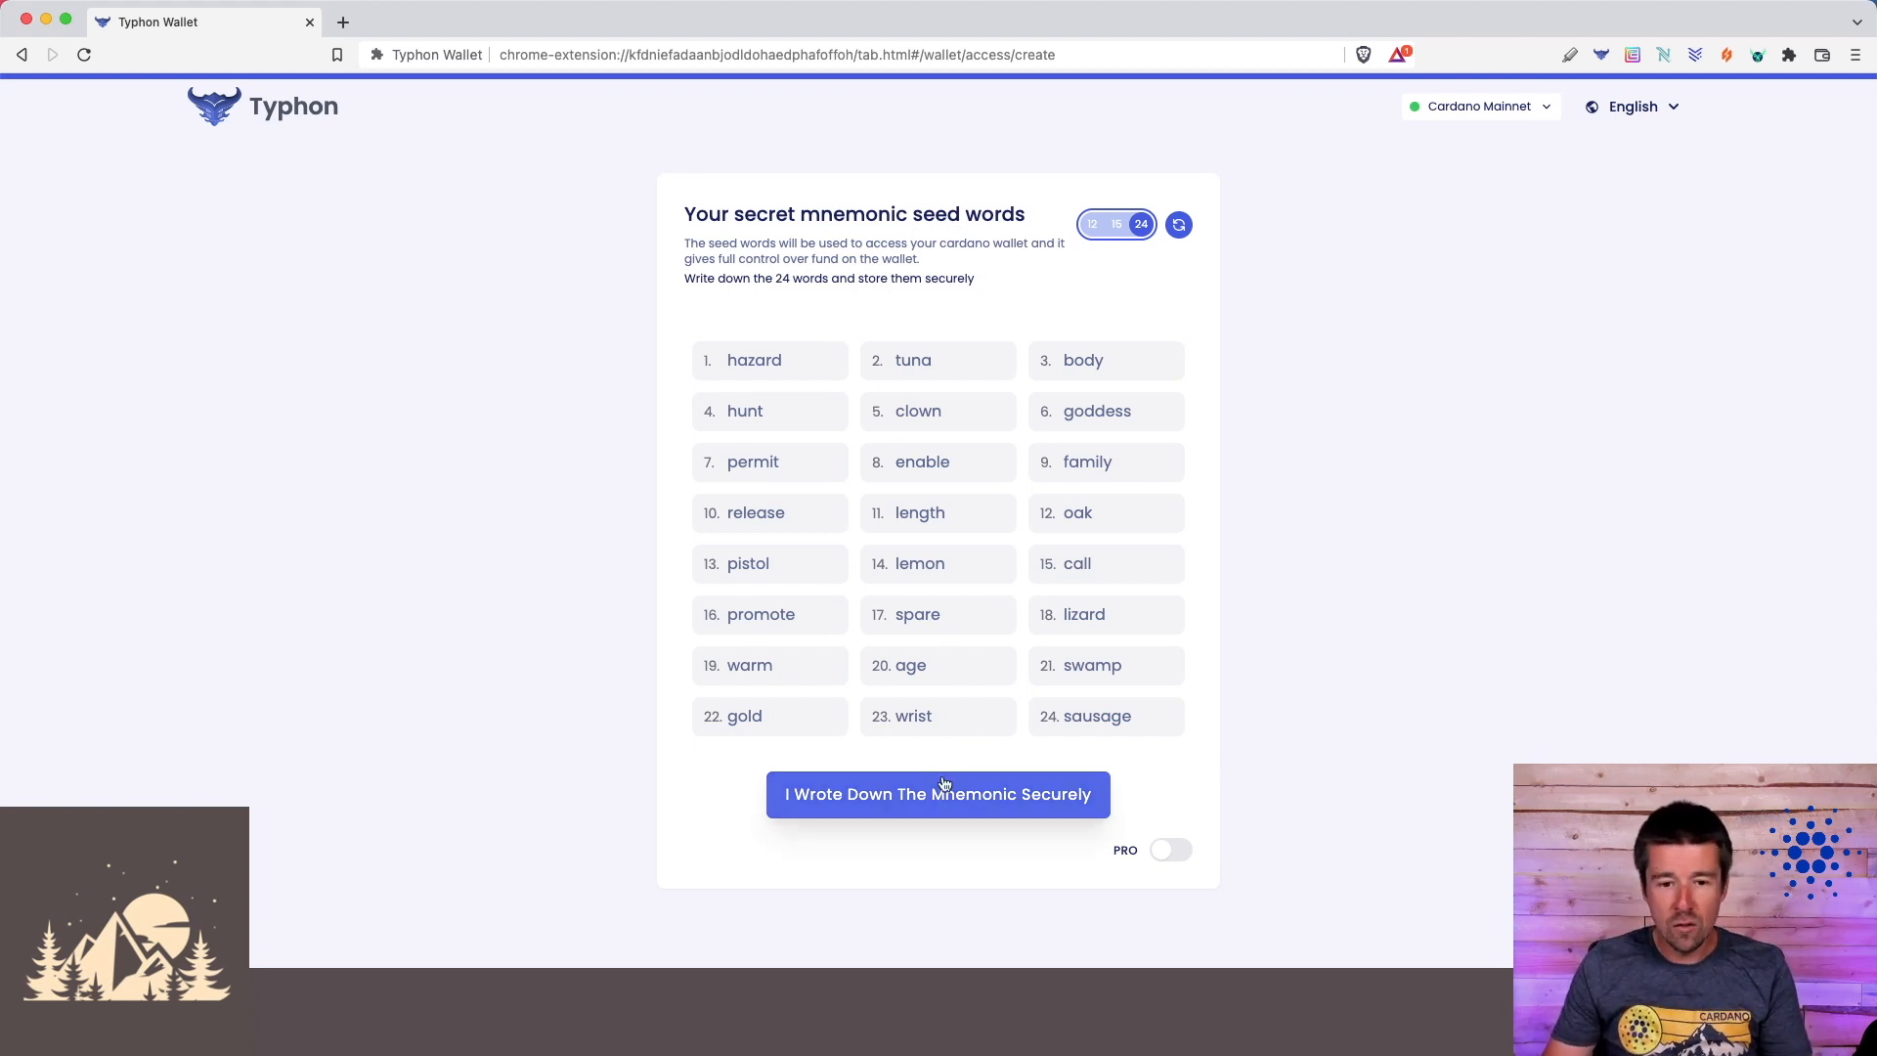
left_click(985, 809)
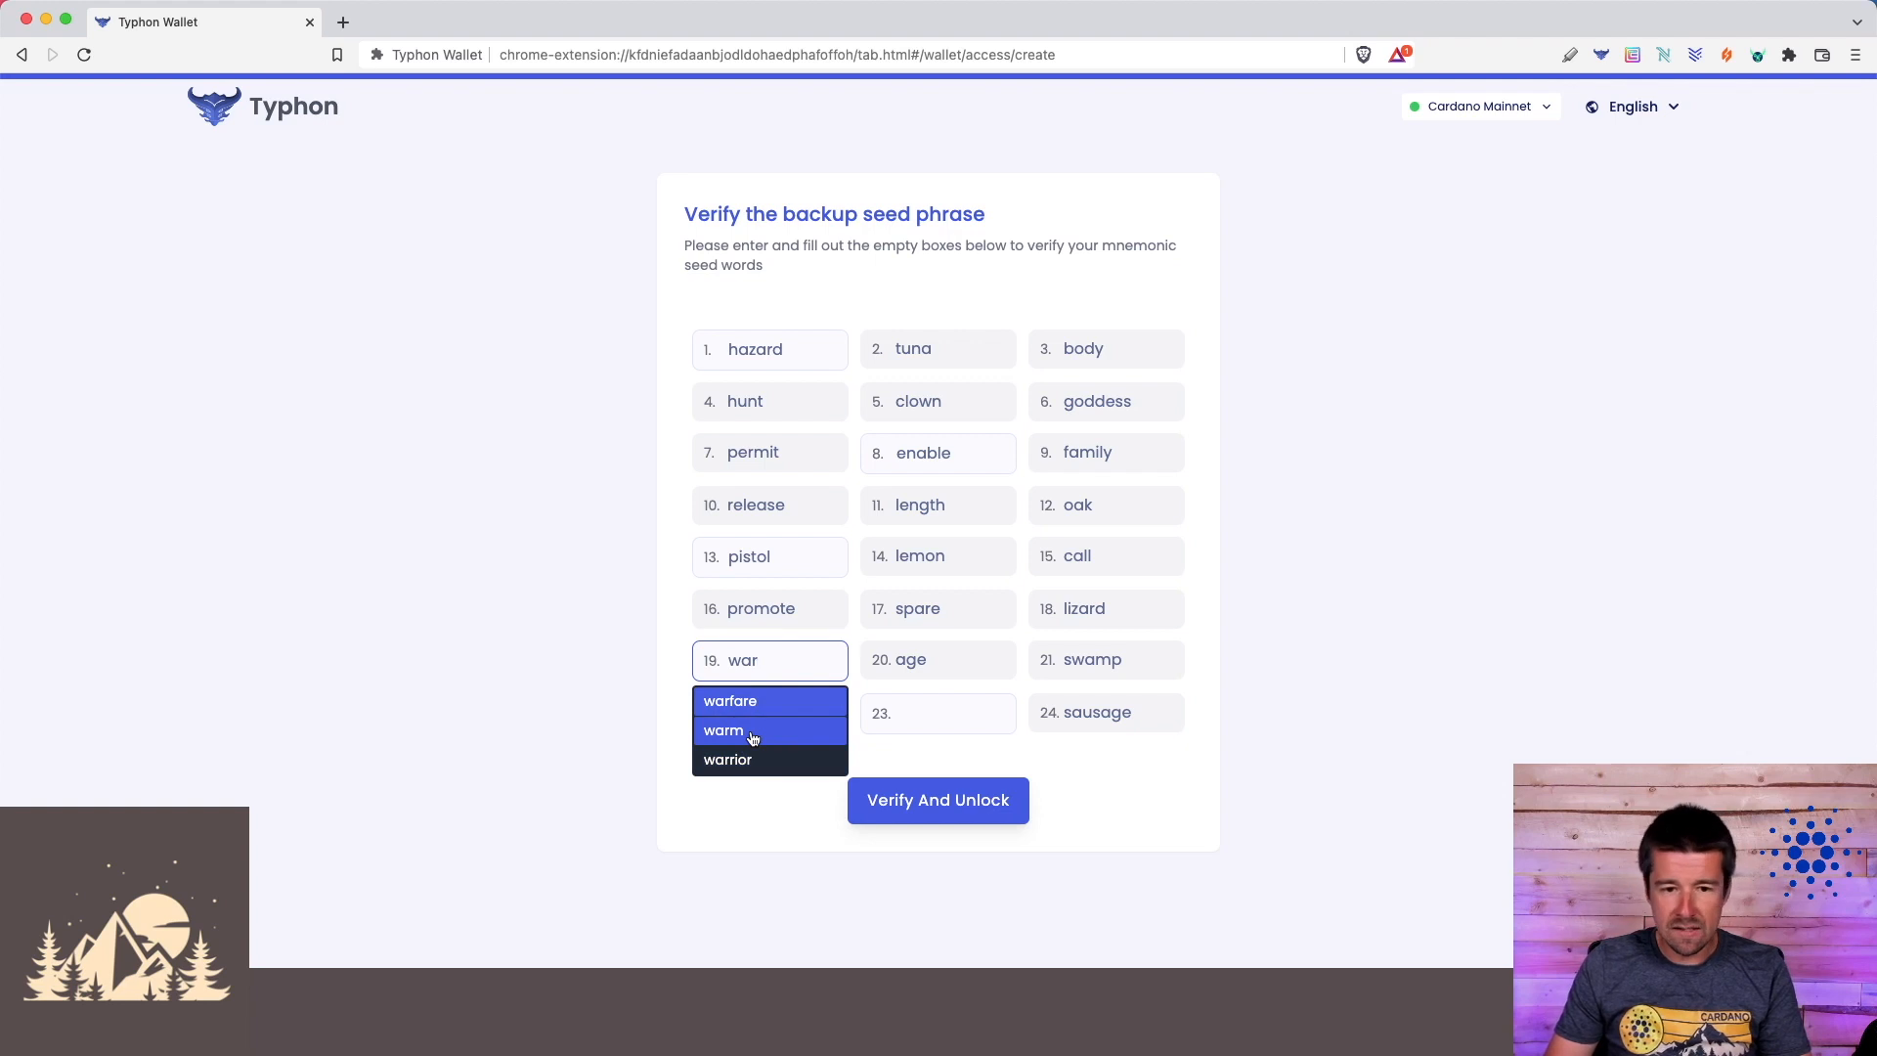
Step: Fill in the remaining missing words of the backup seed phrase and verify it to unlock the wallet
left_click(753, 733)
left_click(927, 717)
type("wrist")
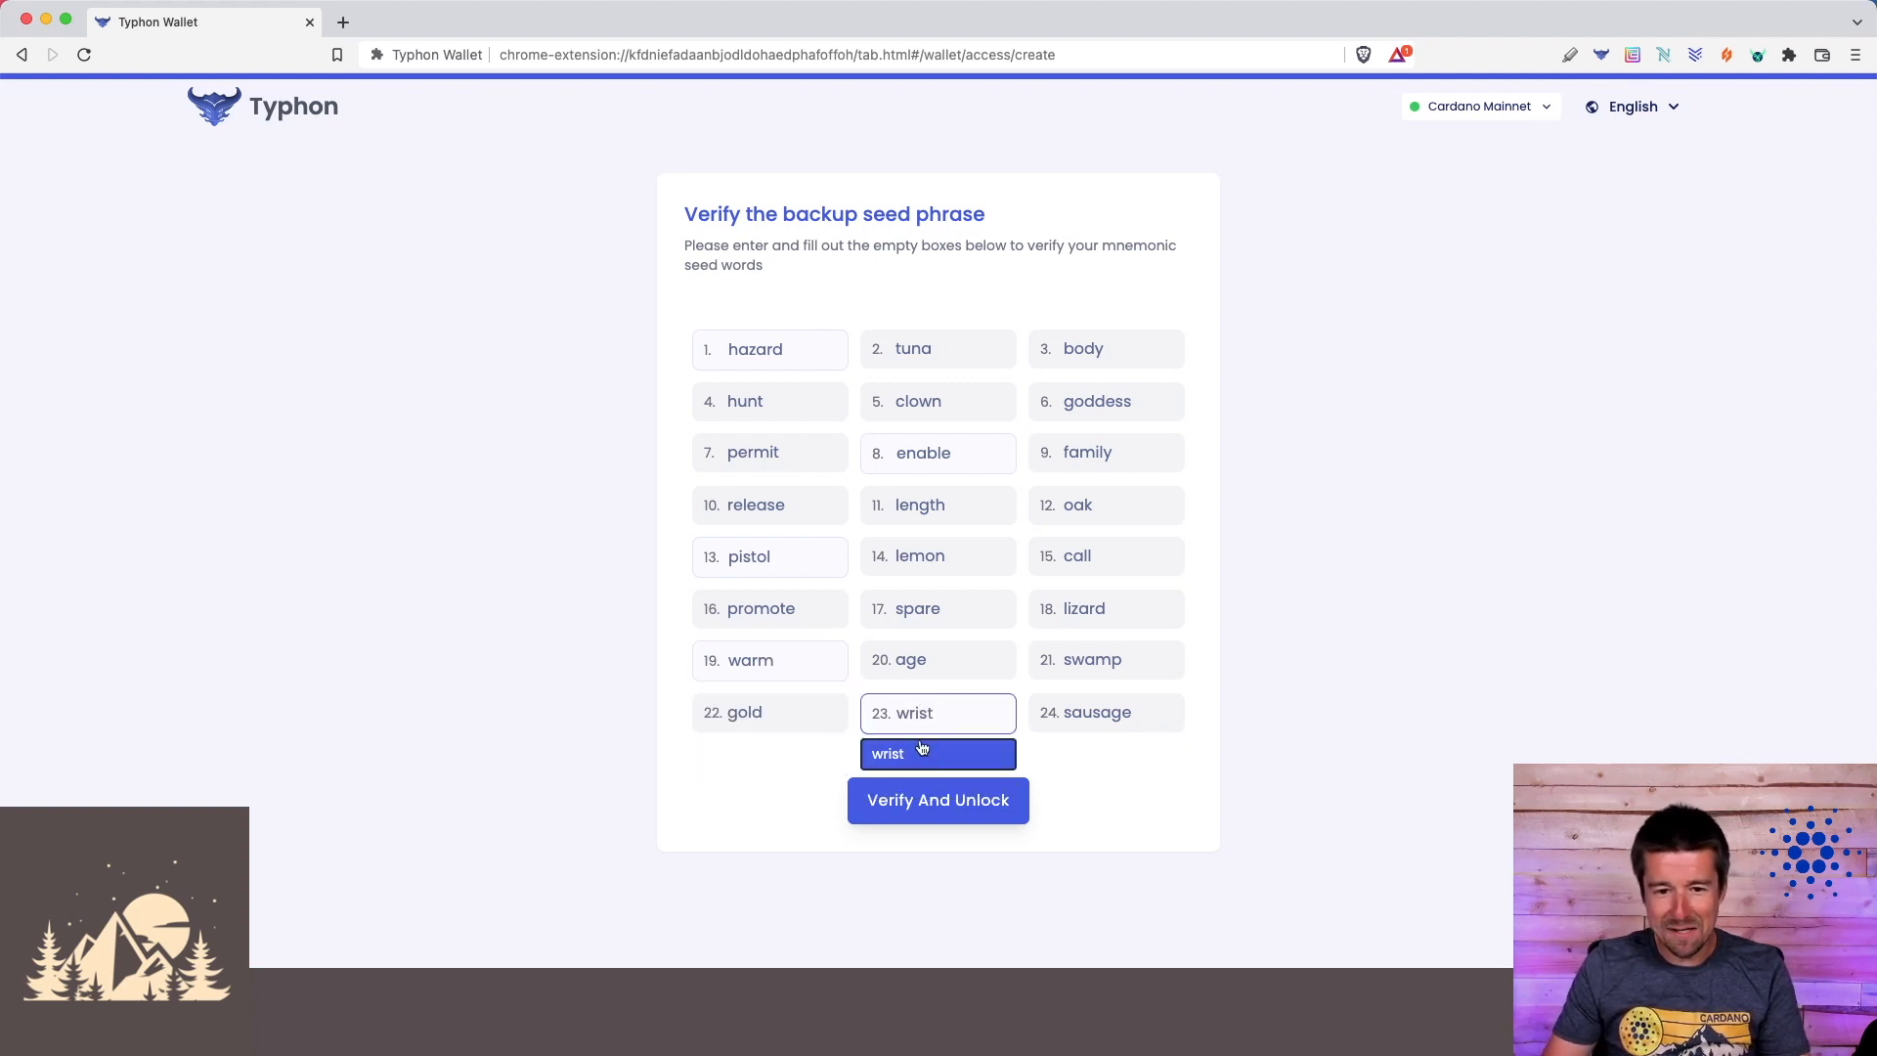
left_click(922, 750)
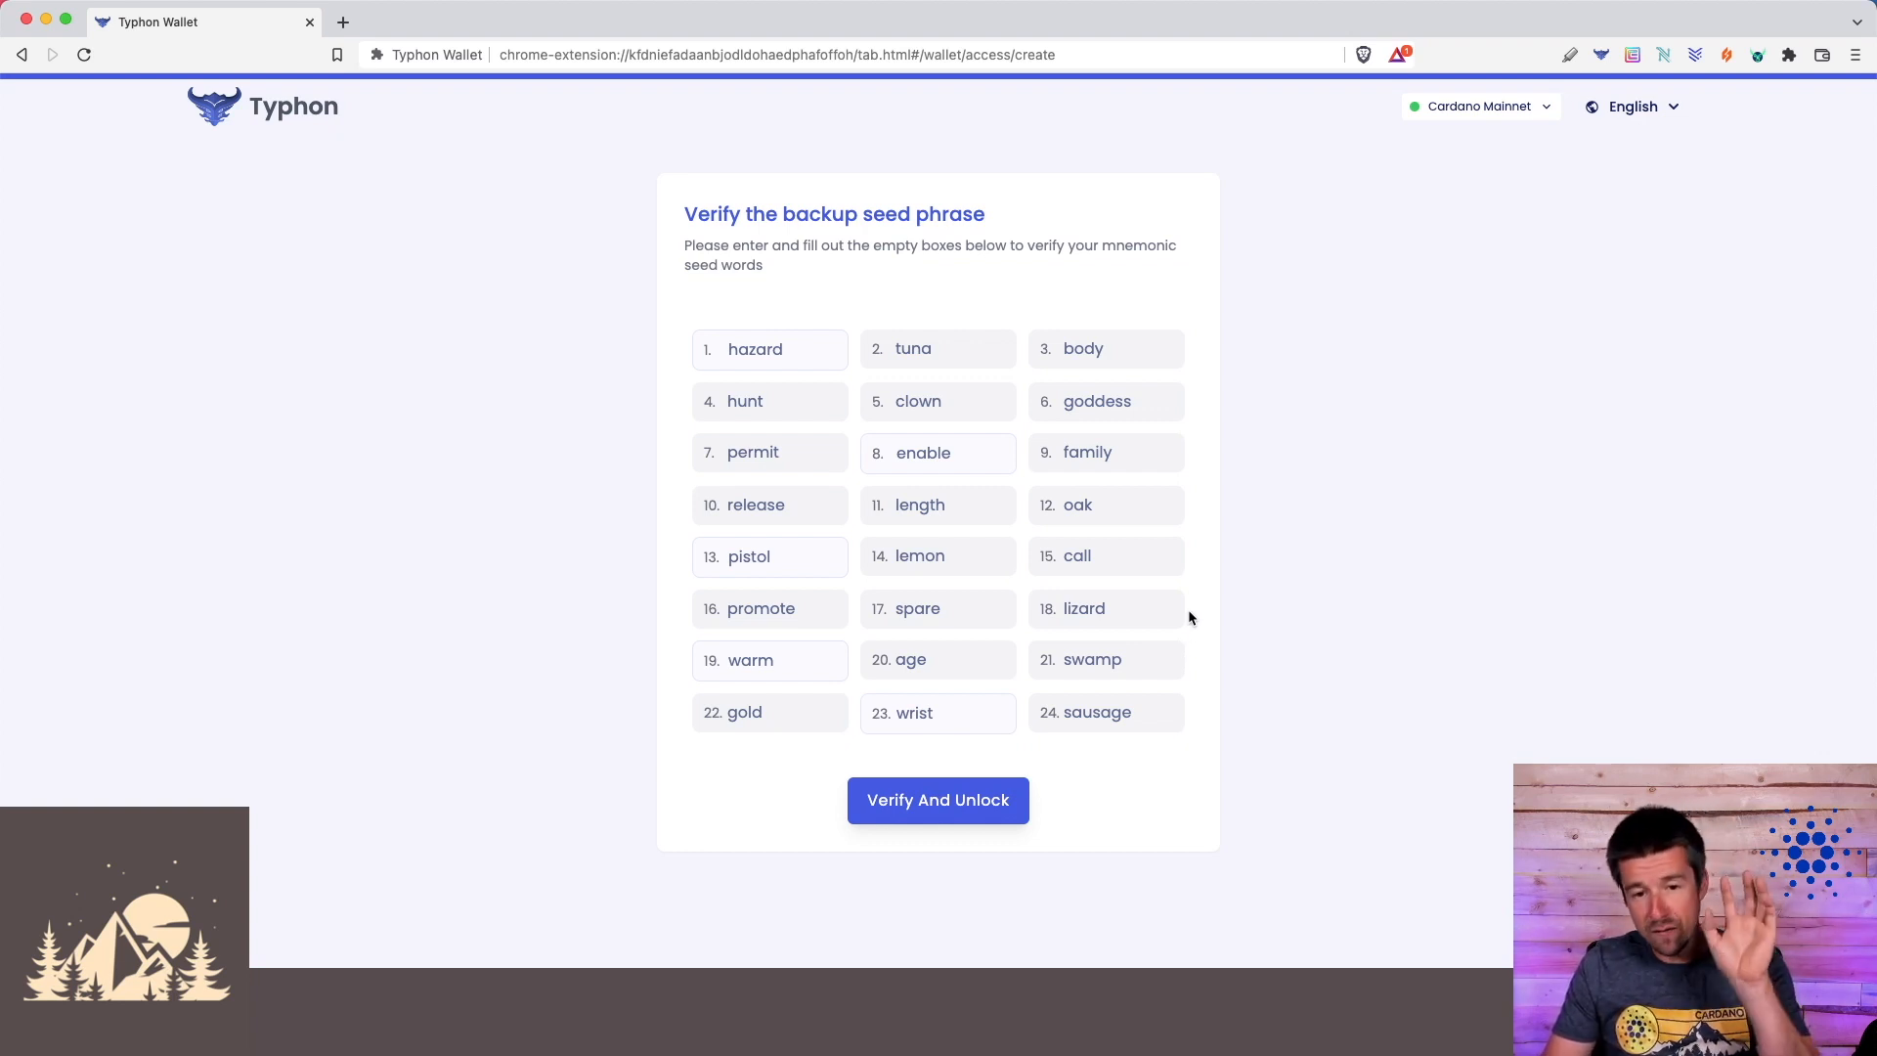
left_click(938, 814)
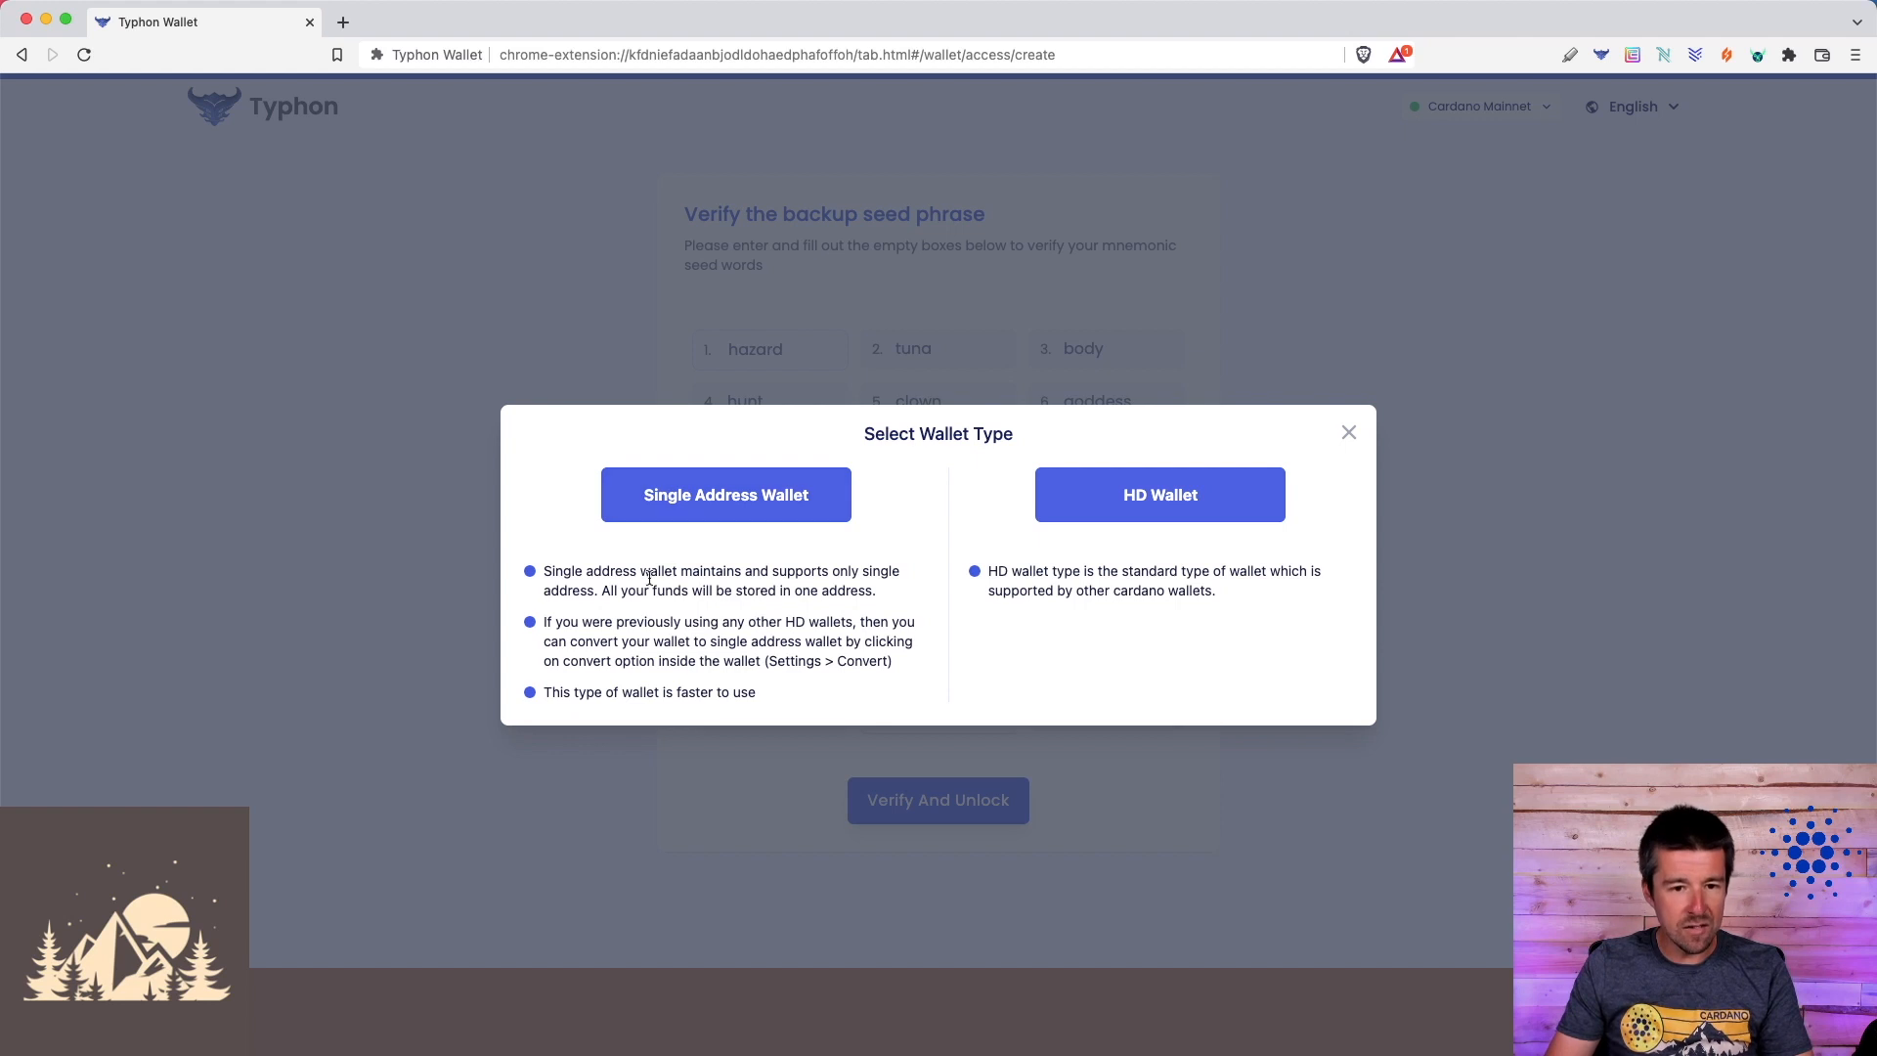
Step: Review the wallet type descriptions and choose Single Address Wallet
left_click_drag(603, 592, 872, 592)
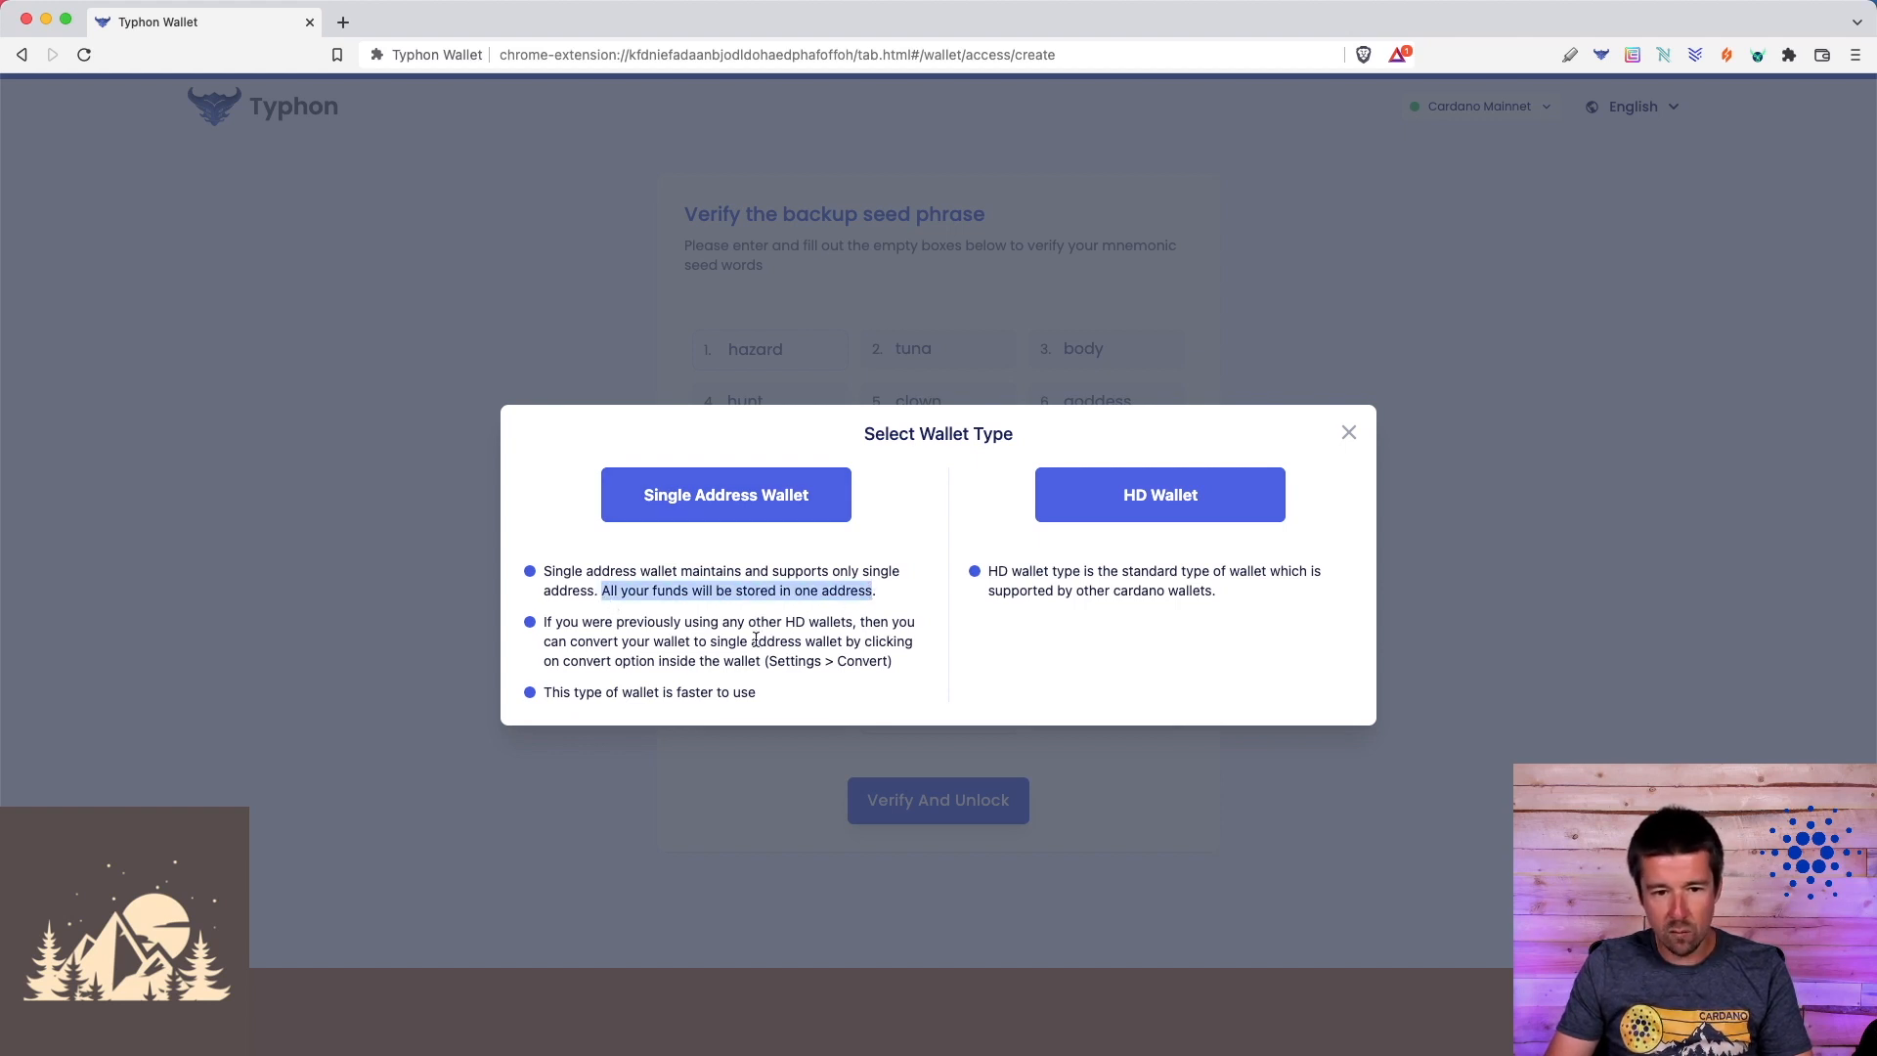
left_click_drag(535, 694, 793, 689)
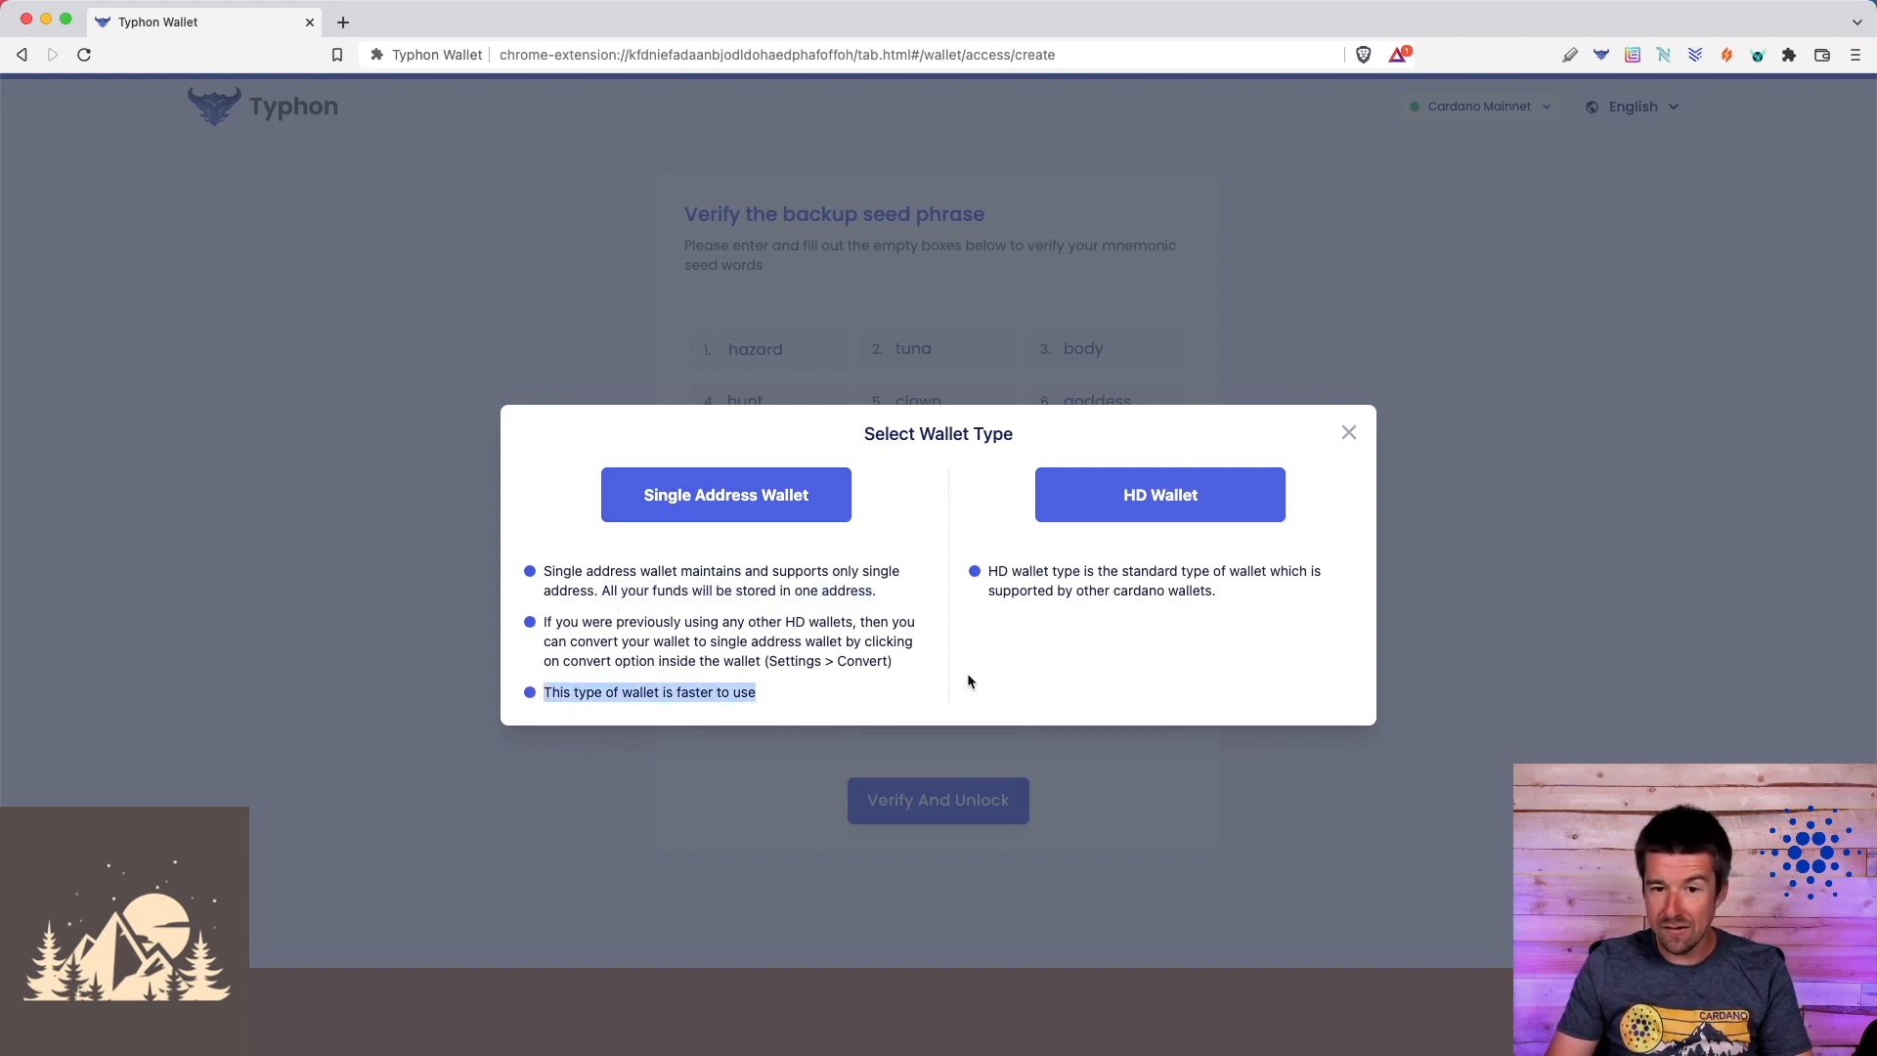
left_click(1139, 639)
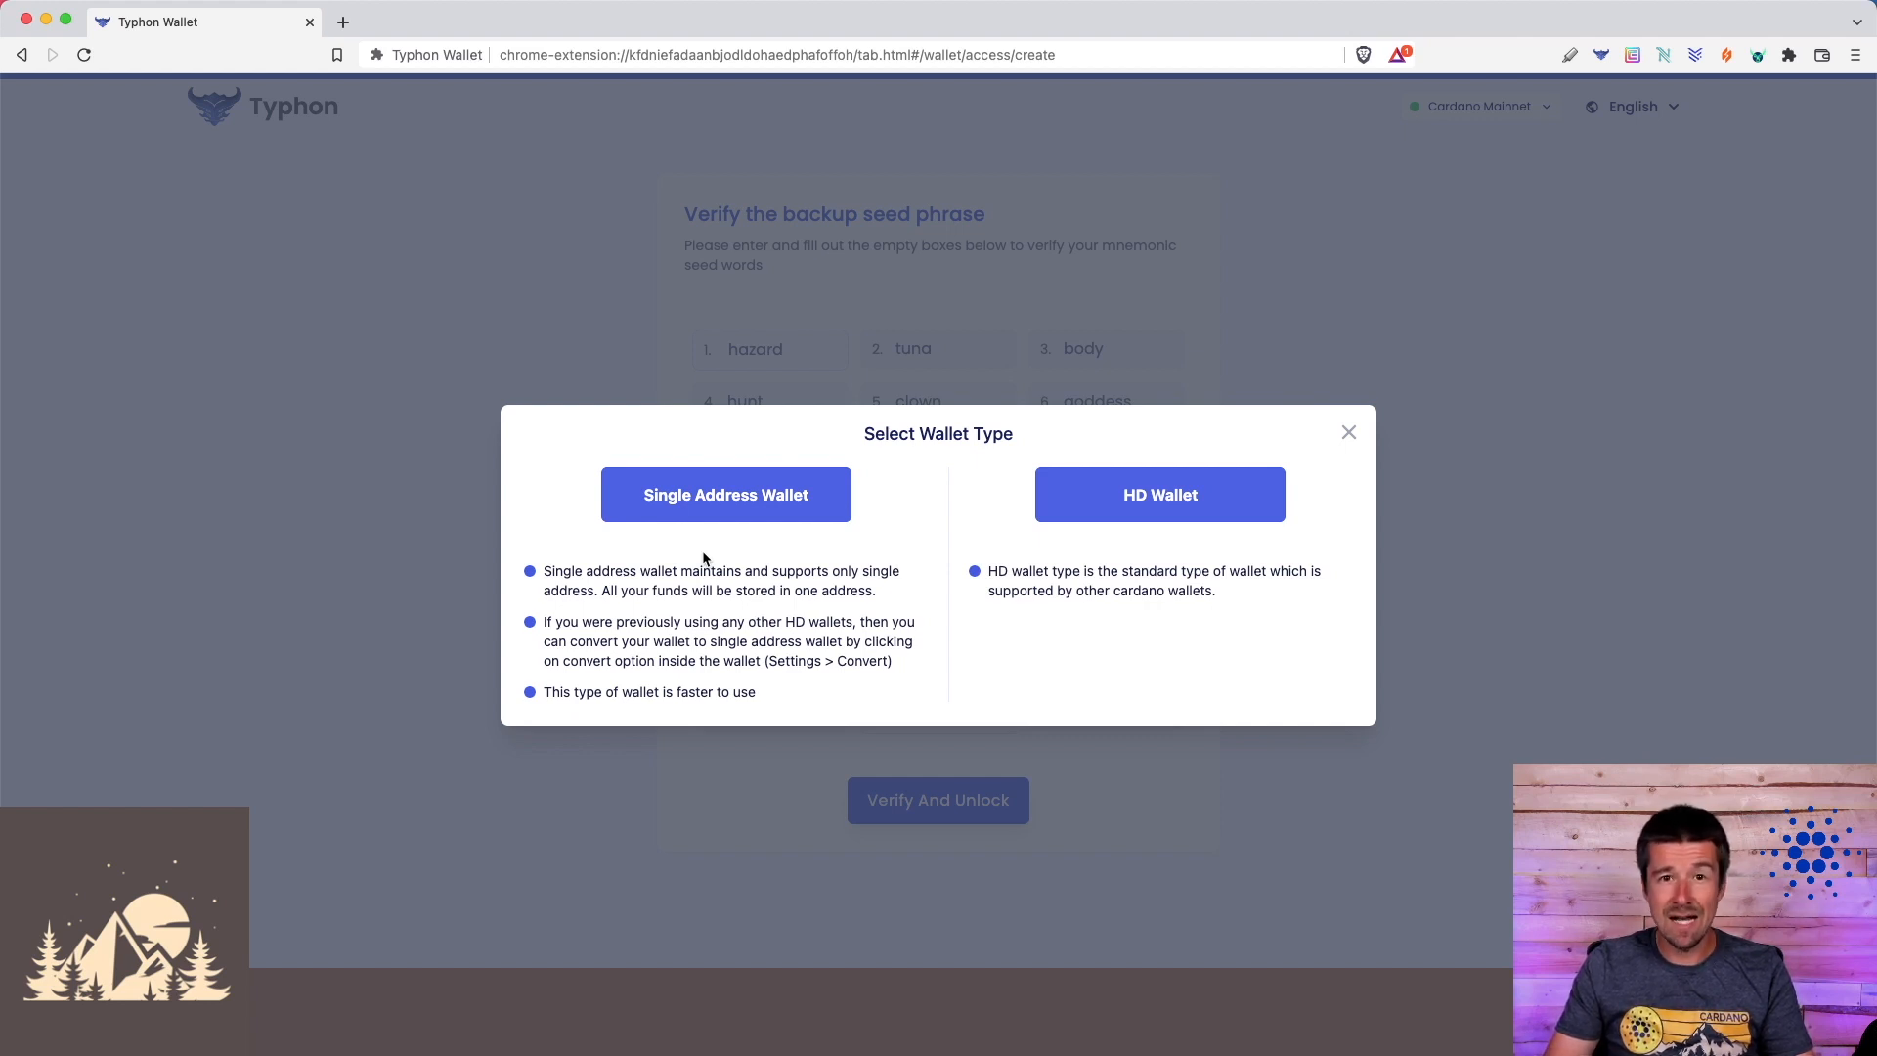
left_click(721, 497)
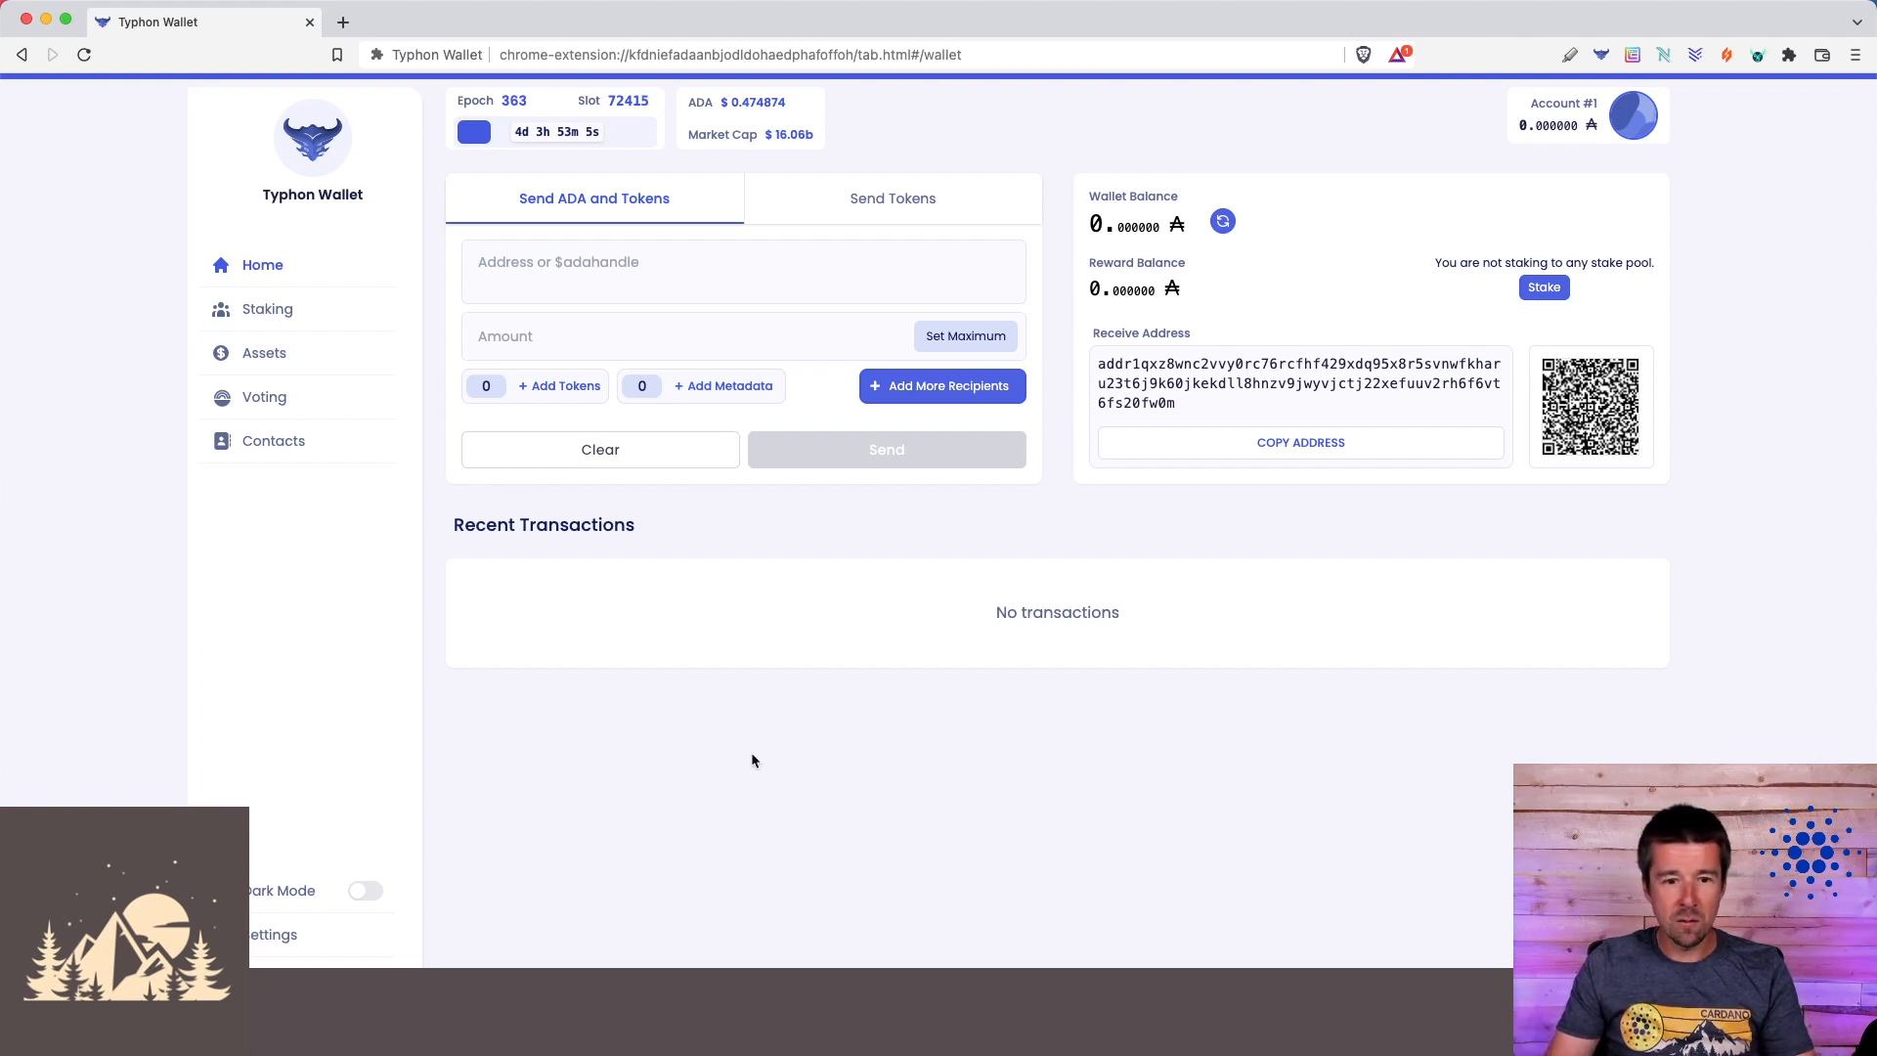
Step: Turn on dark mode and copy the wallet's receive address for depositing ADA
left_click(368, 891)
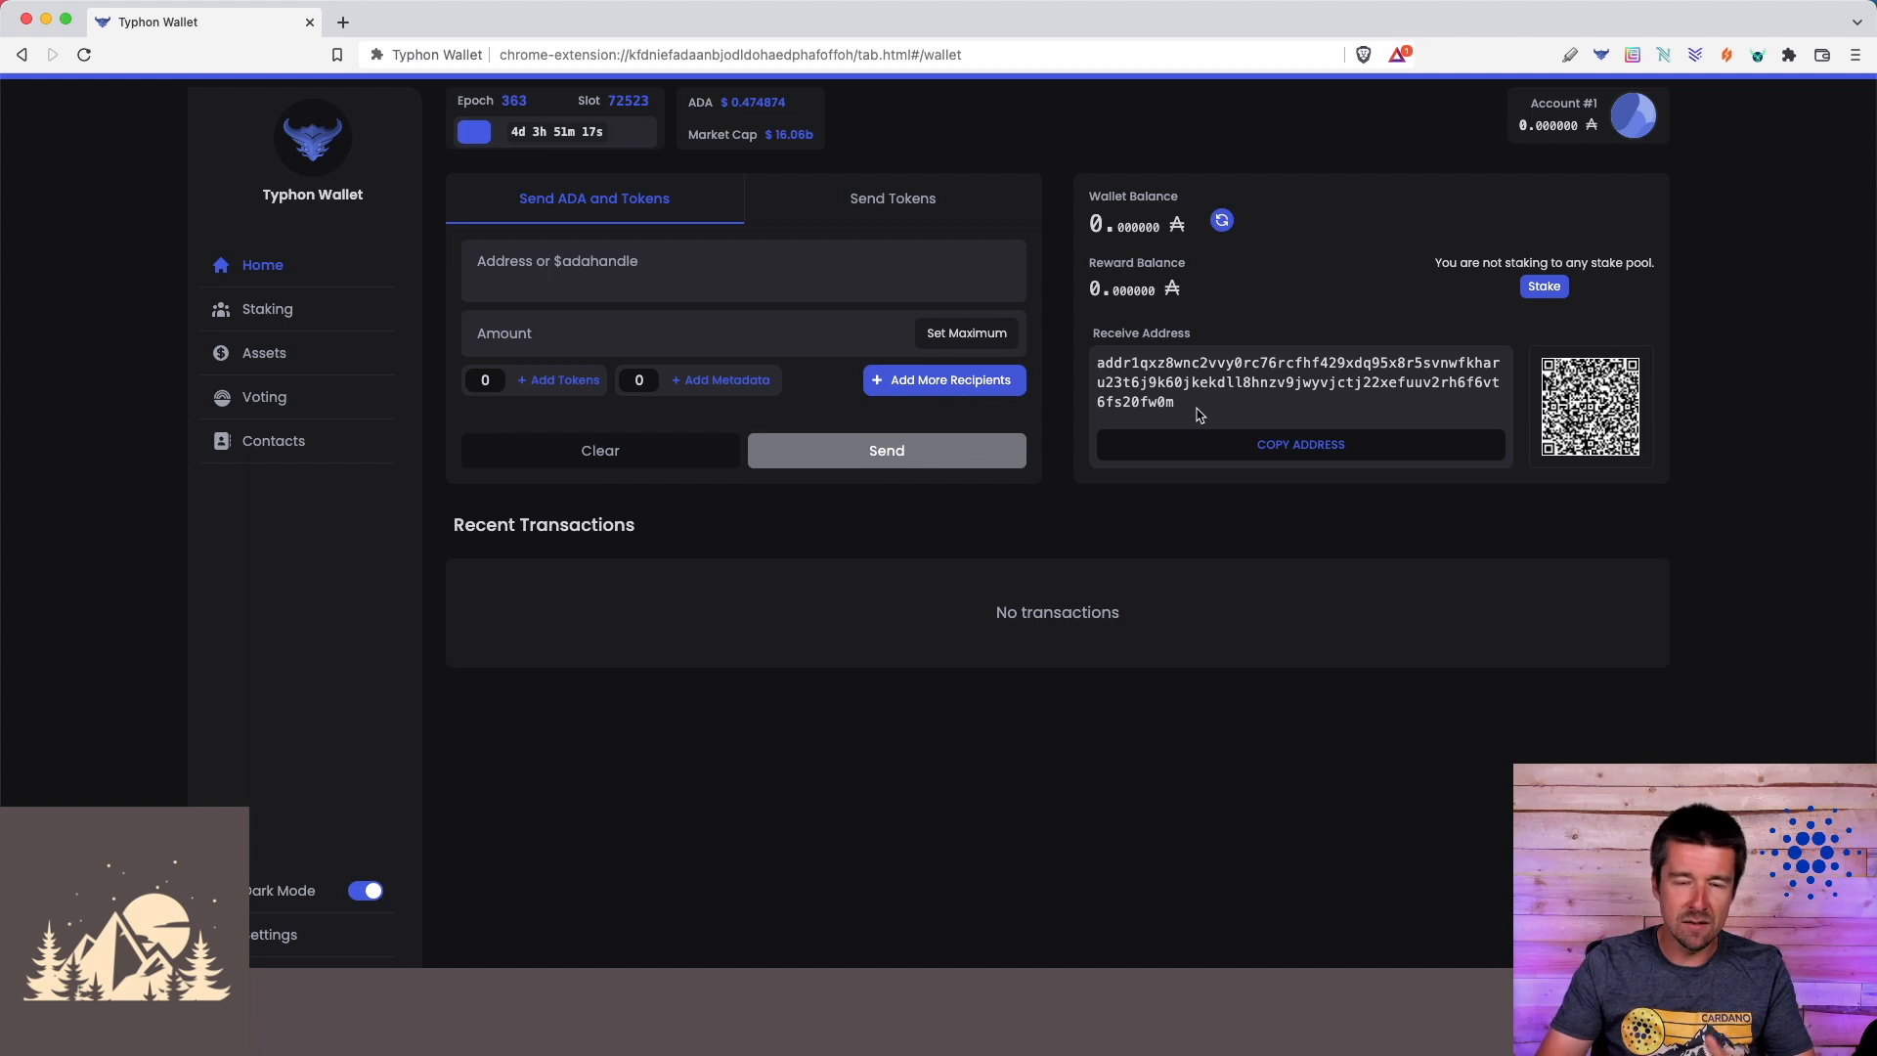
left_click(1276, 446)
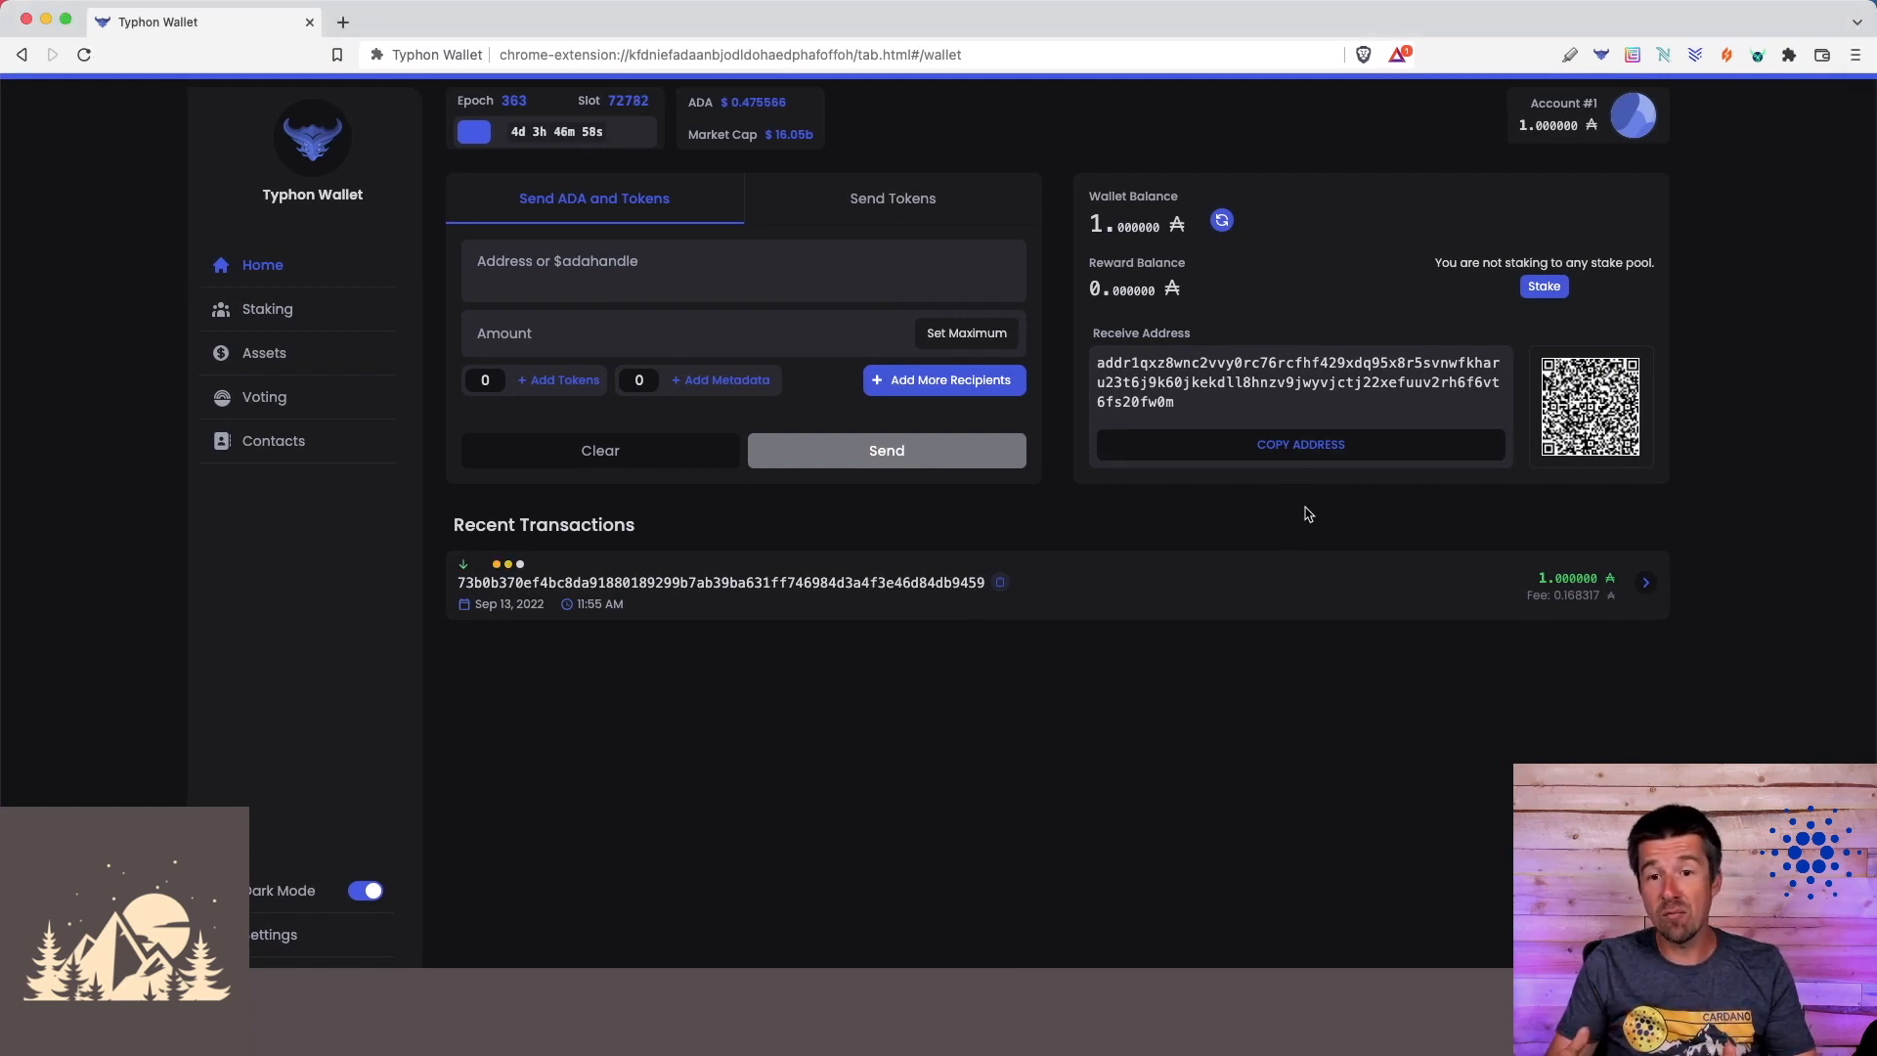
left_click(1314, 455)
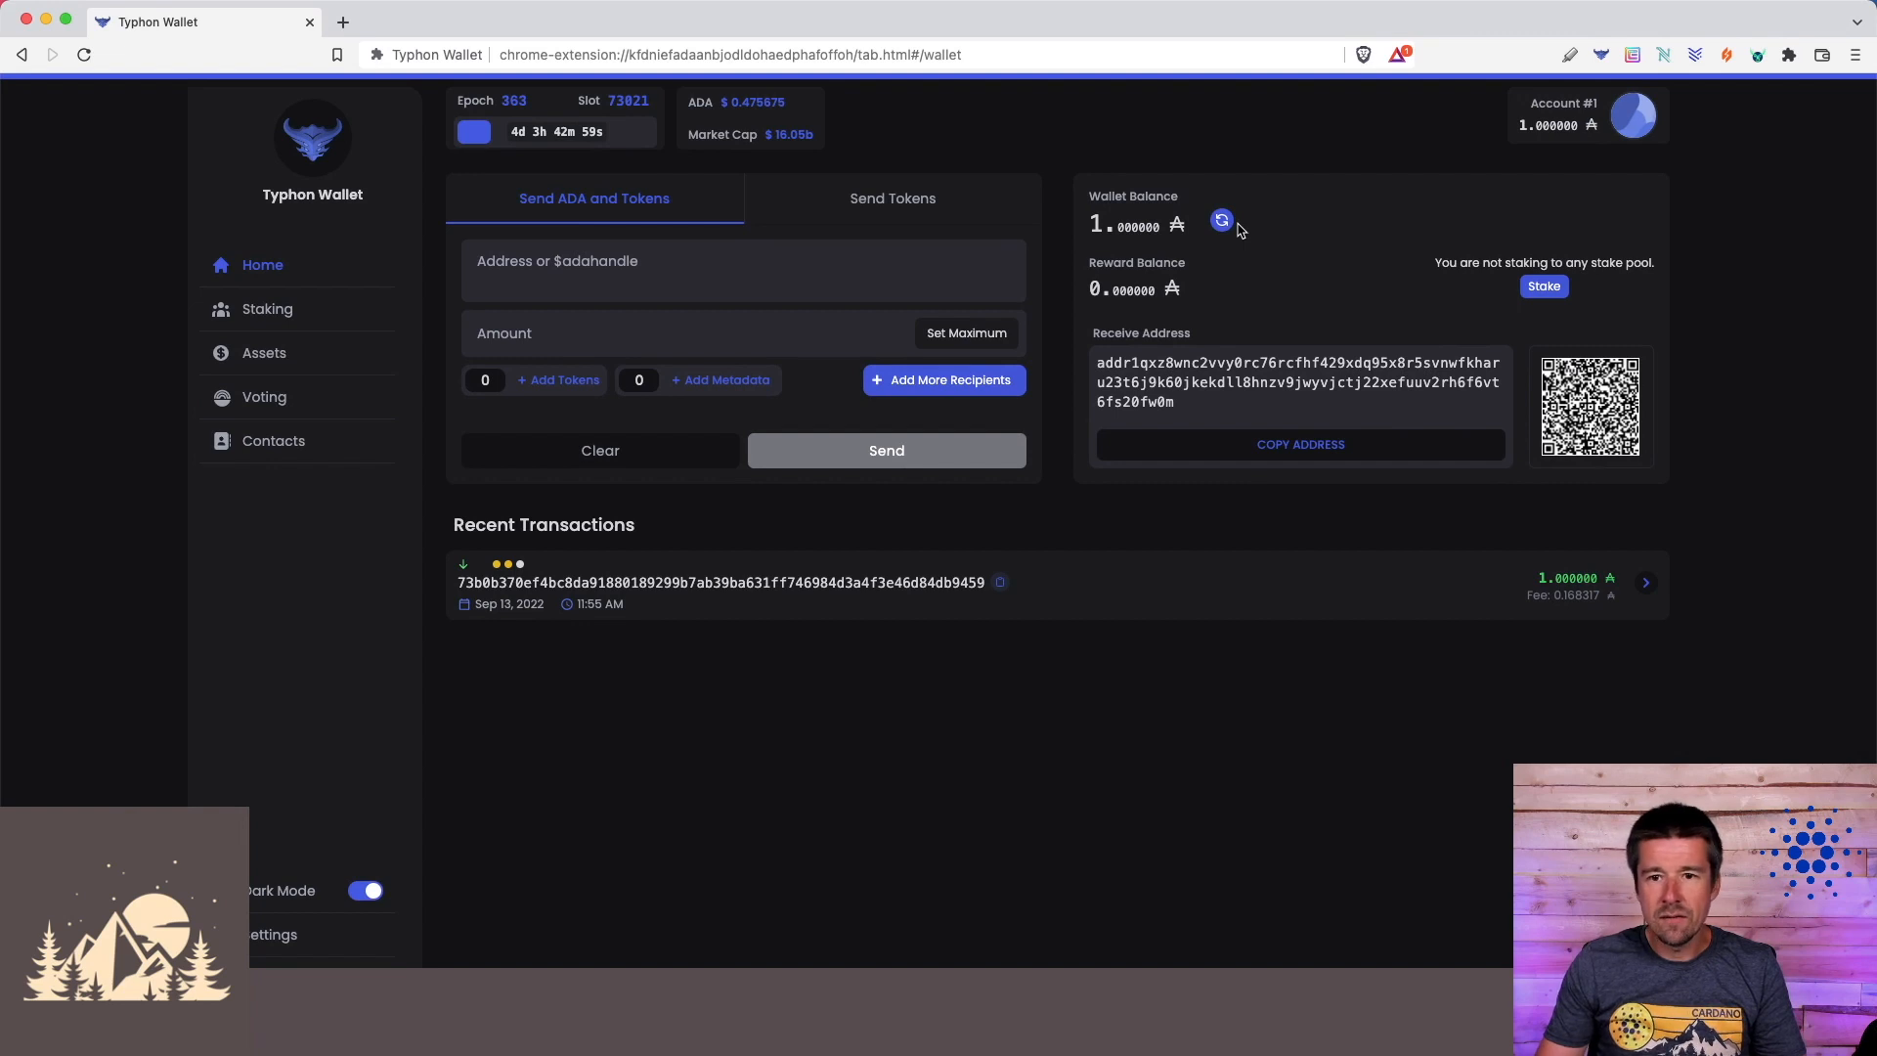
Step: Refresh the wallet balance and open the Staking section
left_click(1223, 222)
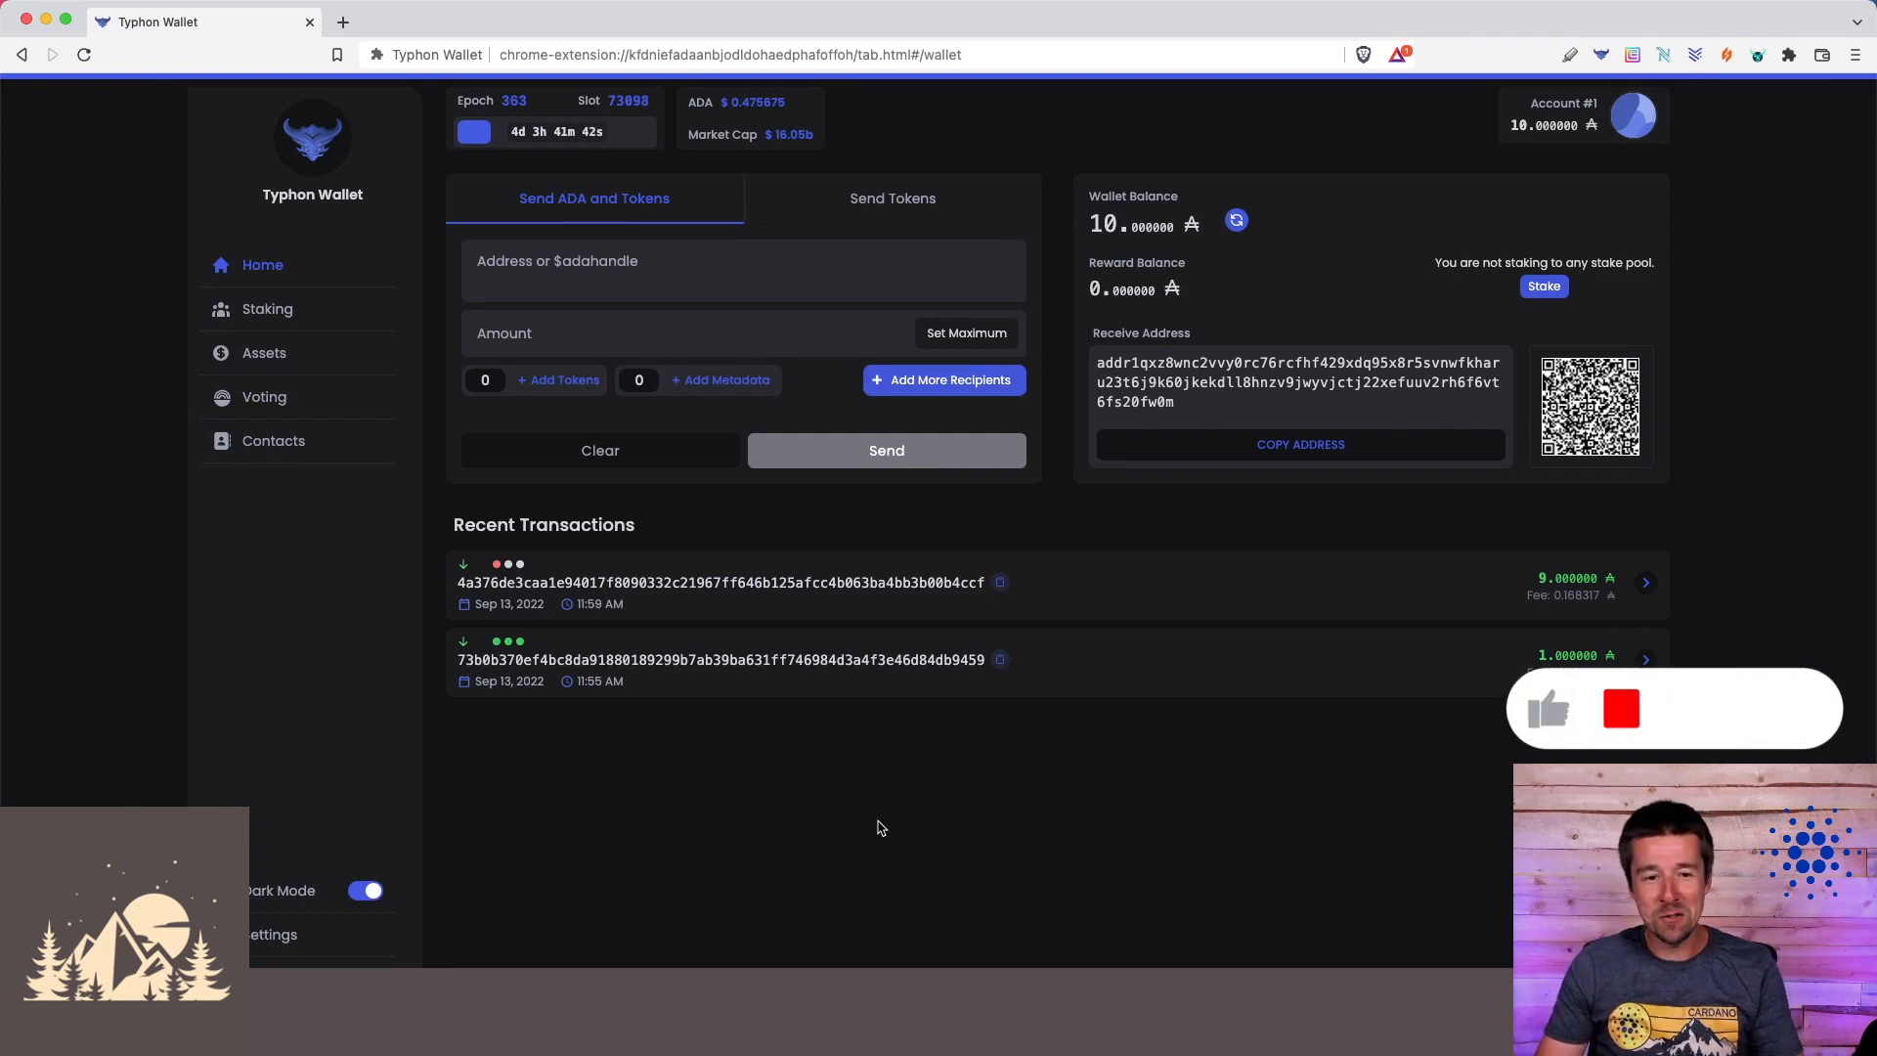
left_click(276, 311)
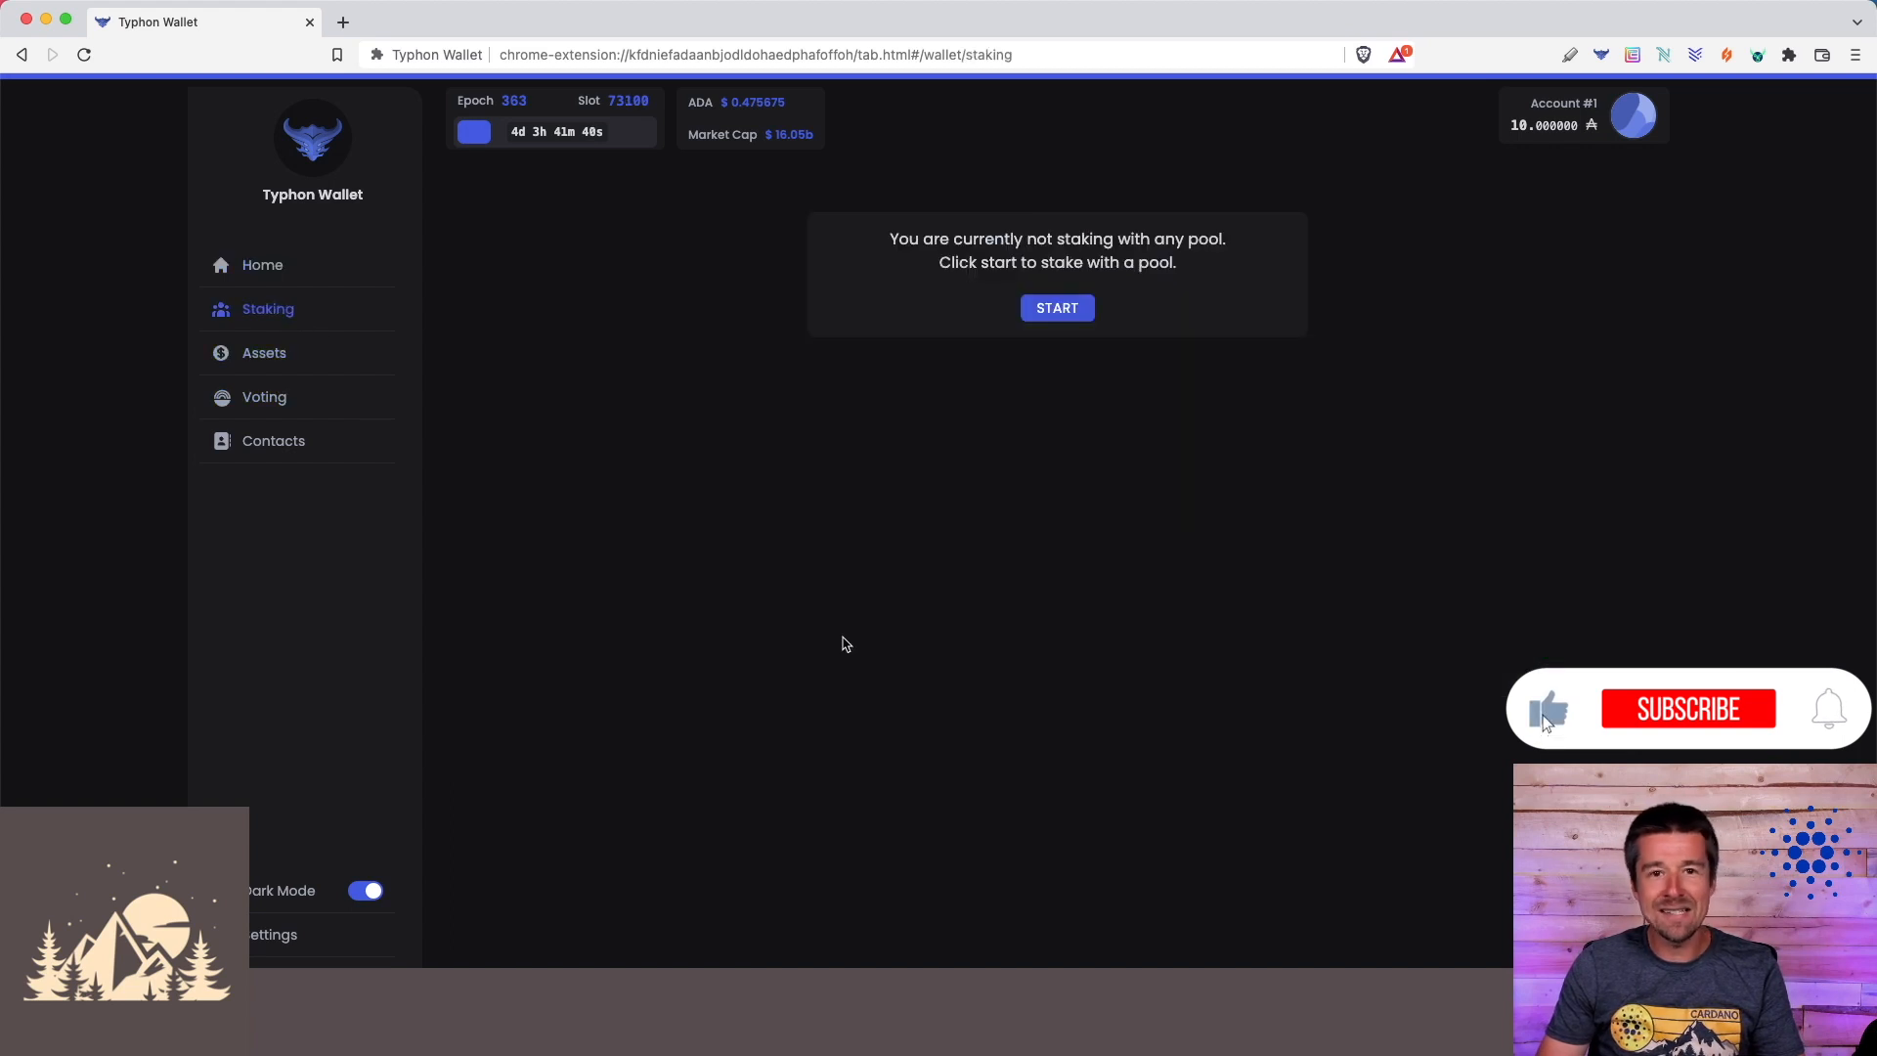